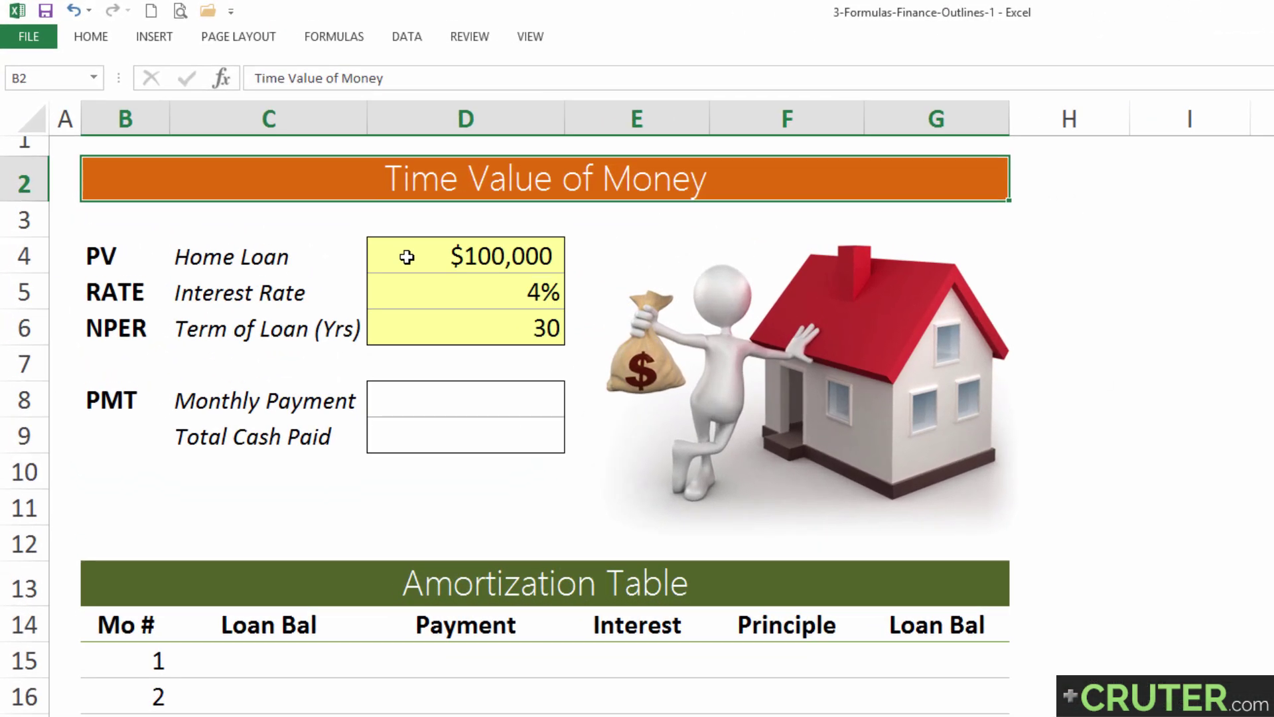
# Step: Review the home loan amount, interest rate and loan term inputs in cells D4 to D6
pyautogui.click(407, 257)
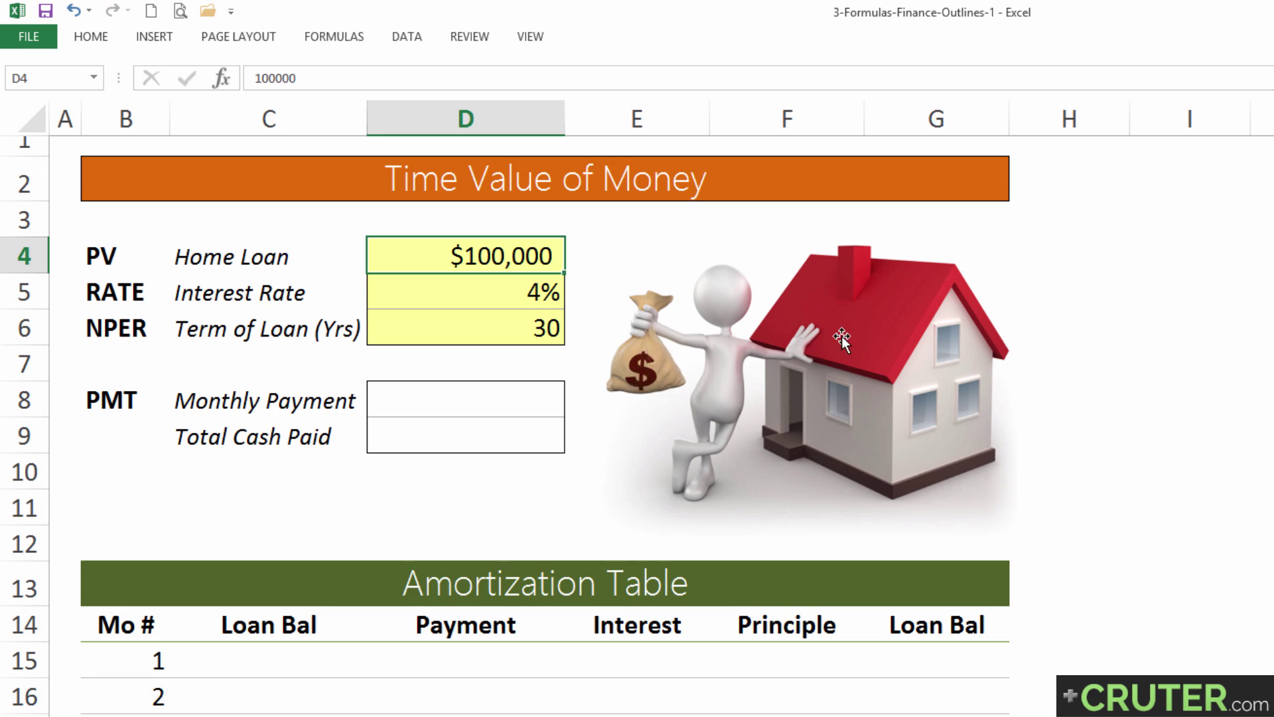
pyautogui.click(344, 257)
pyautogui.click(379, 255)
pyautogui.moveTo(440, 291); pyautogui.dragTo(143, 325)
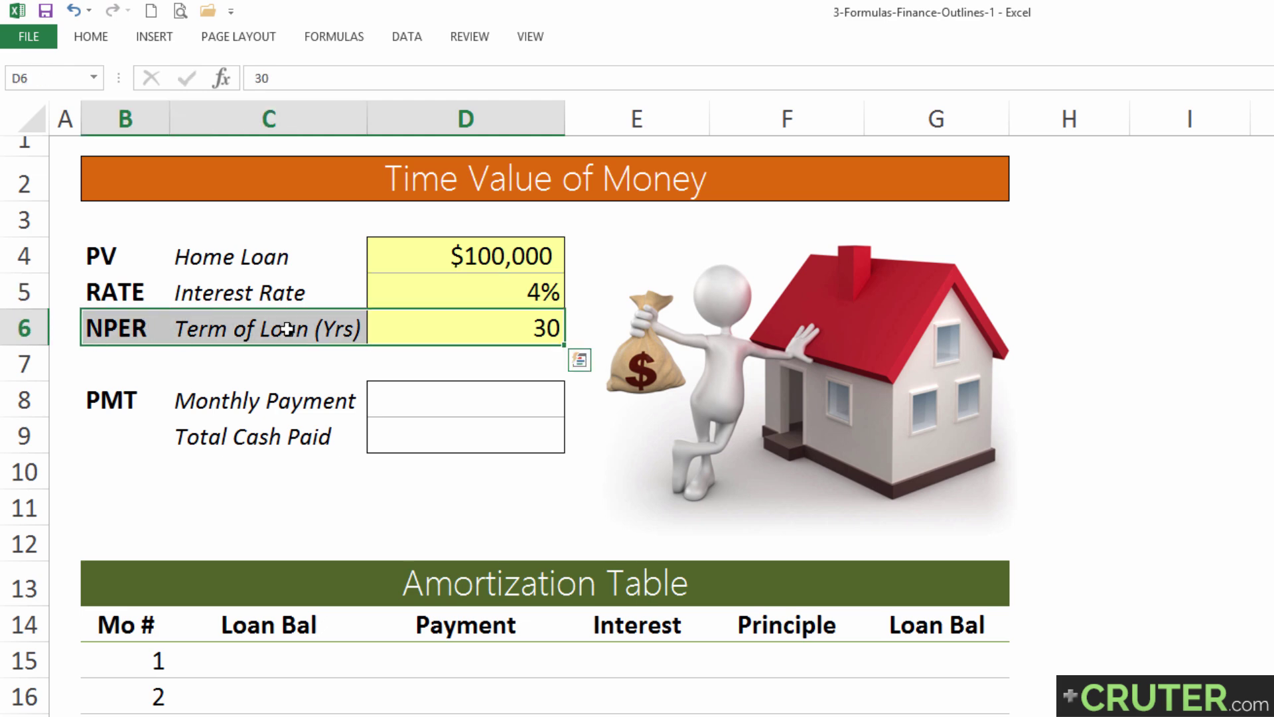
pyautogui.click(443, 326)
pyautogui.moveTo(451, 256); pyautogui.dragTo(428, 323)
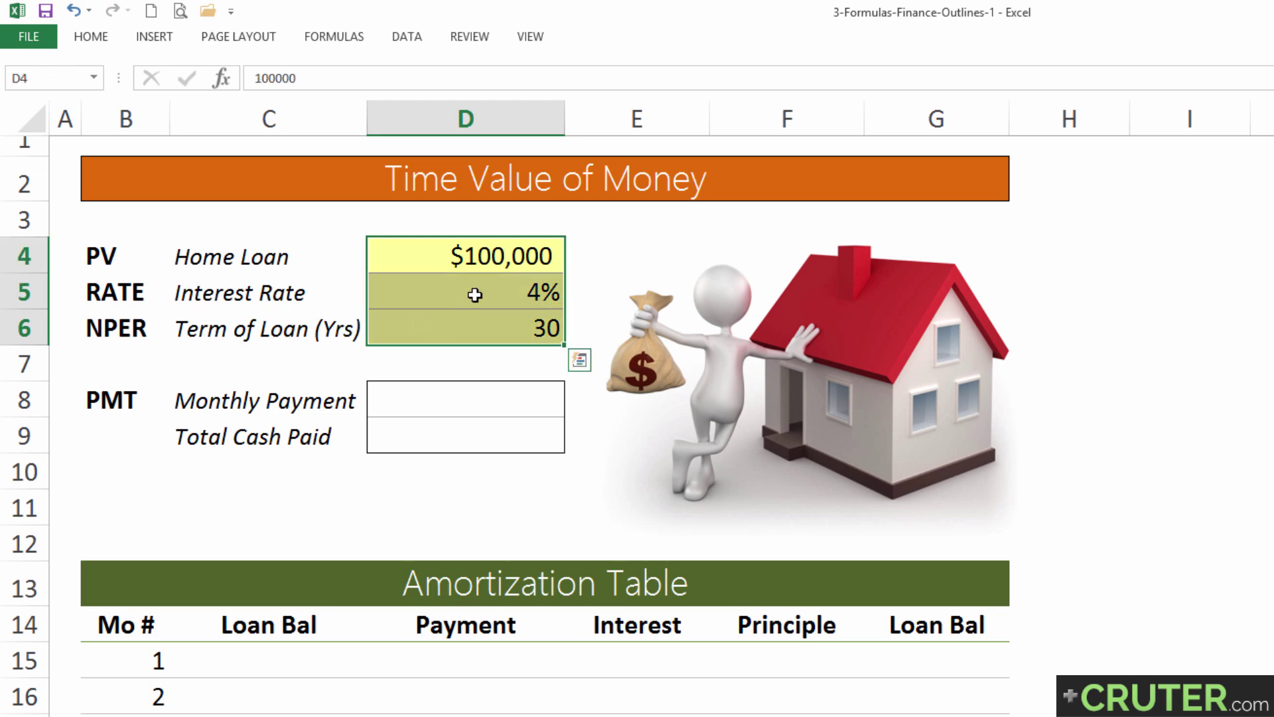
# Step: Enter the monthly payment formula =PMT(D5,D6,D4) in cell D8, using the rate, term and loan amount cells
pyautogui.click(405, 393)
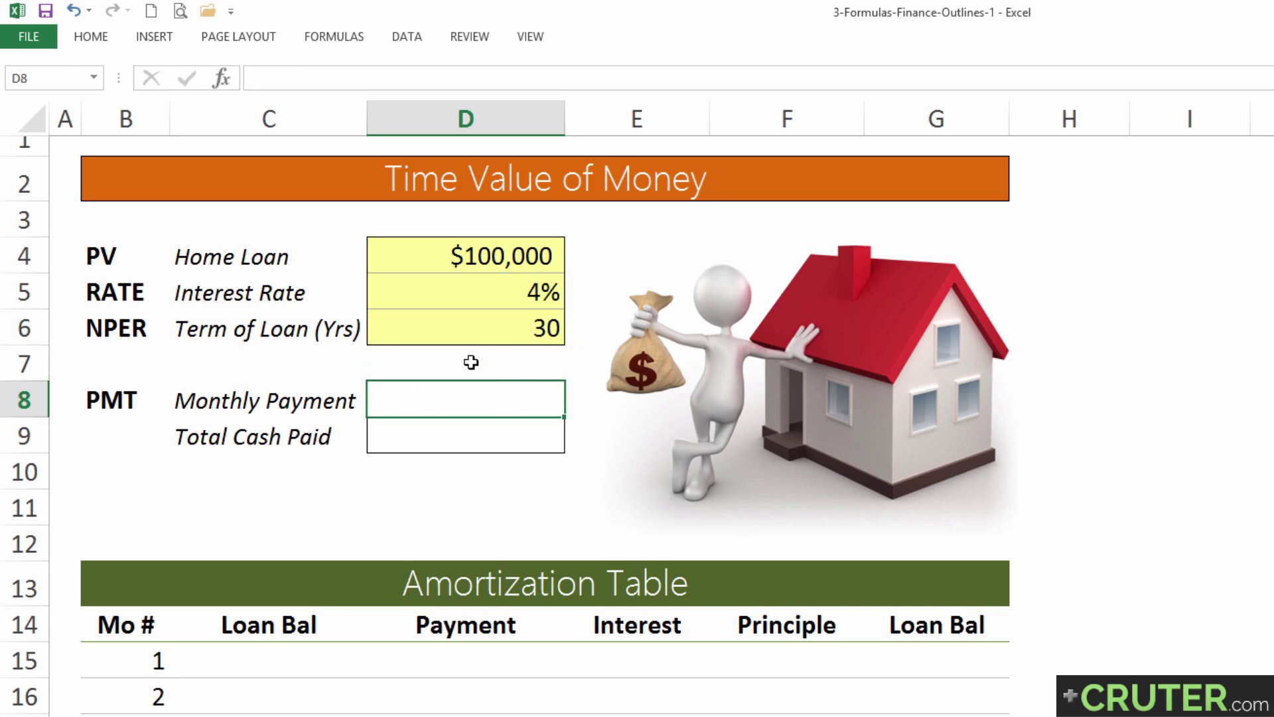
pyautogui.write('=pmt')
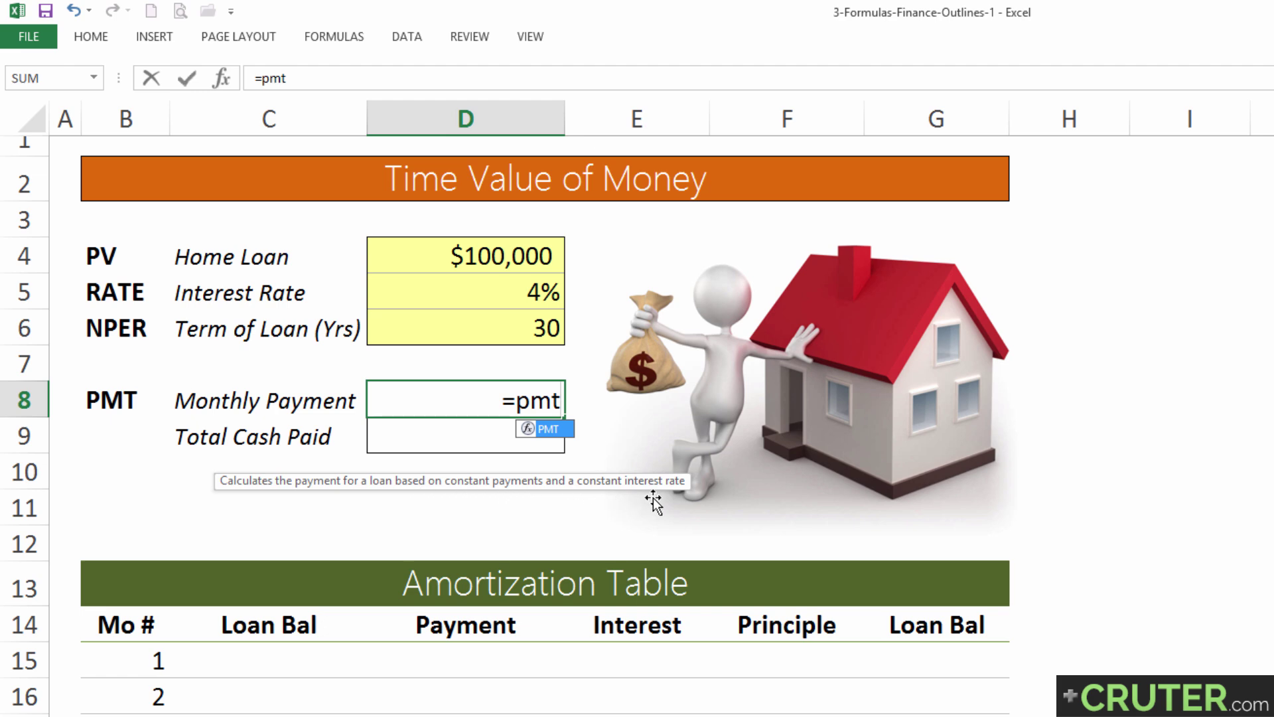
pyautogui.write('(')
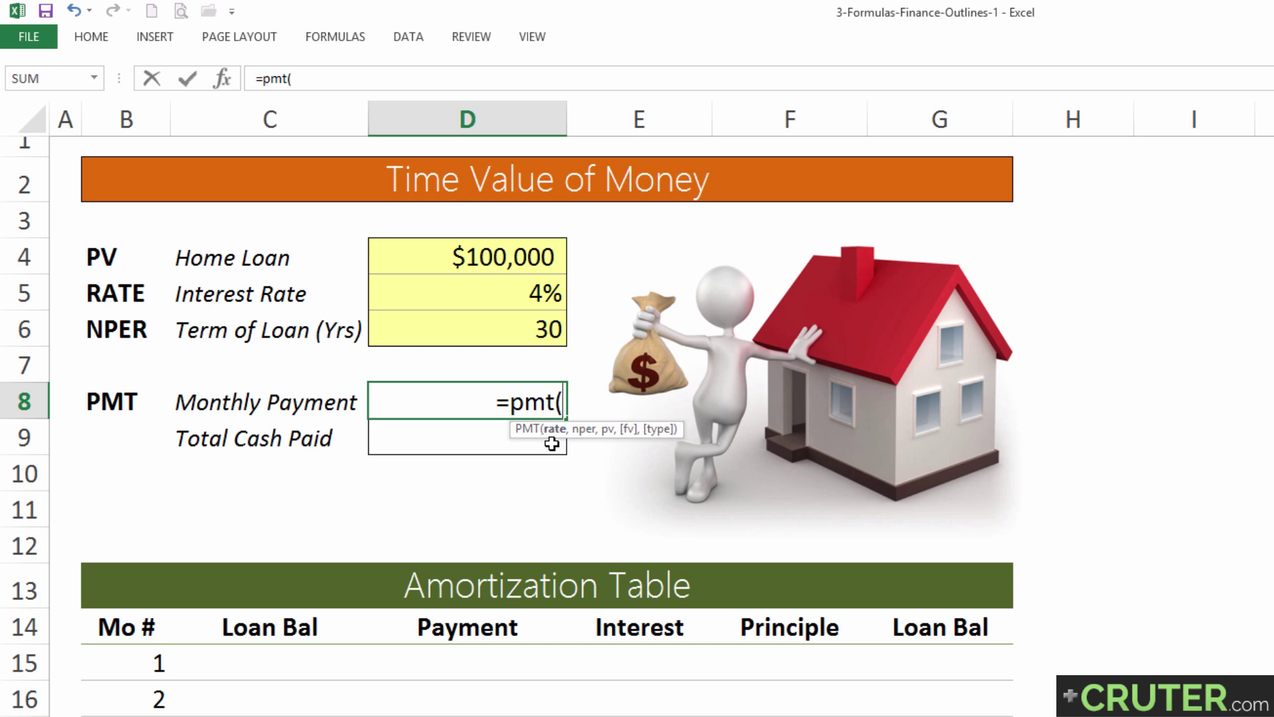
pyautogui.click(504, 292)
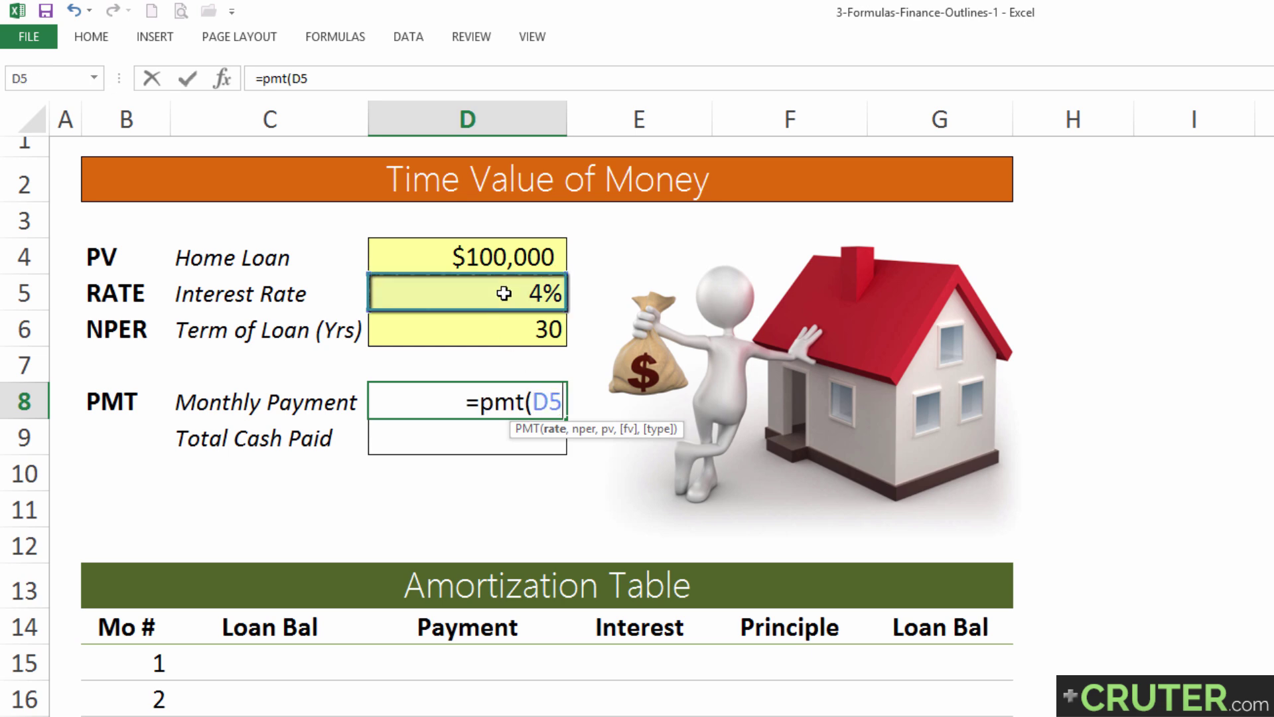
pyautogui.write(',')
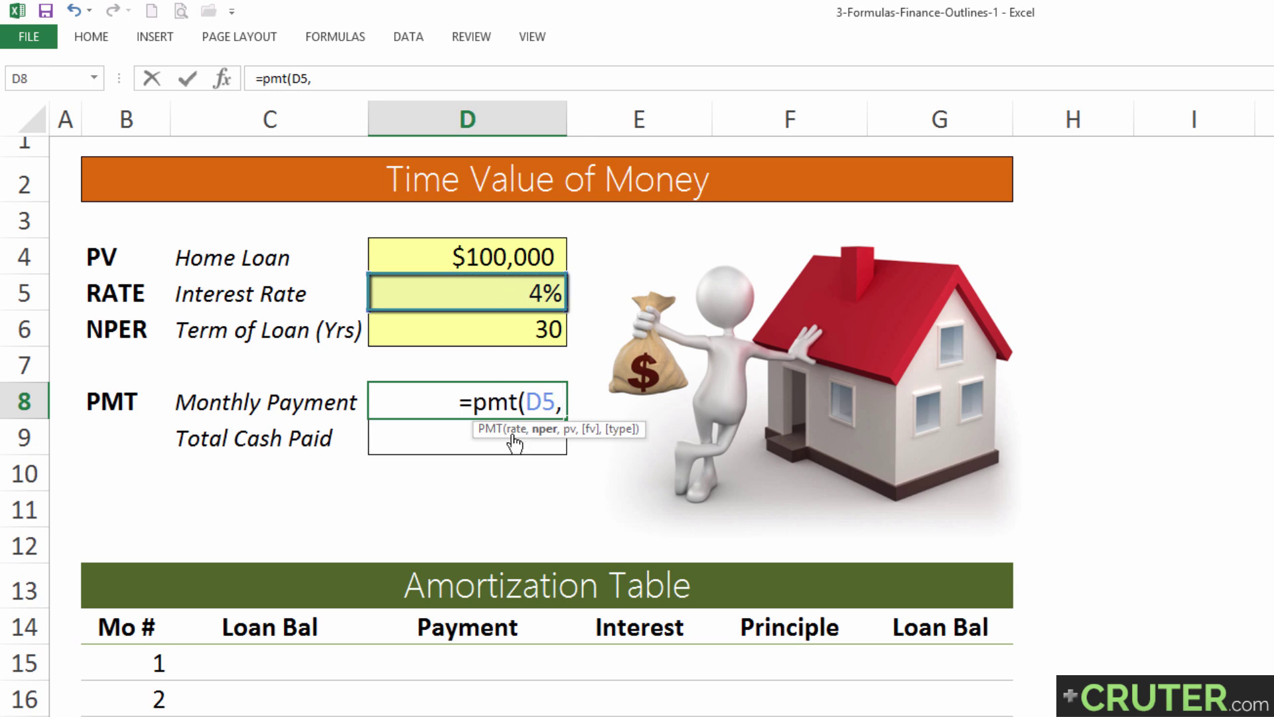
pyautogui.click(443, 334)
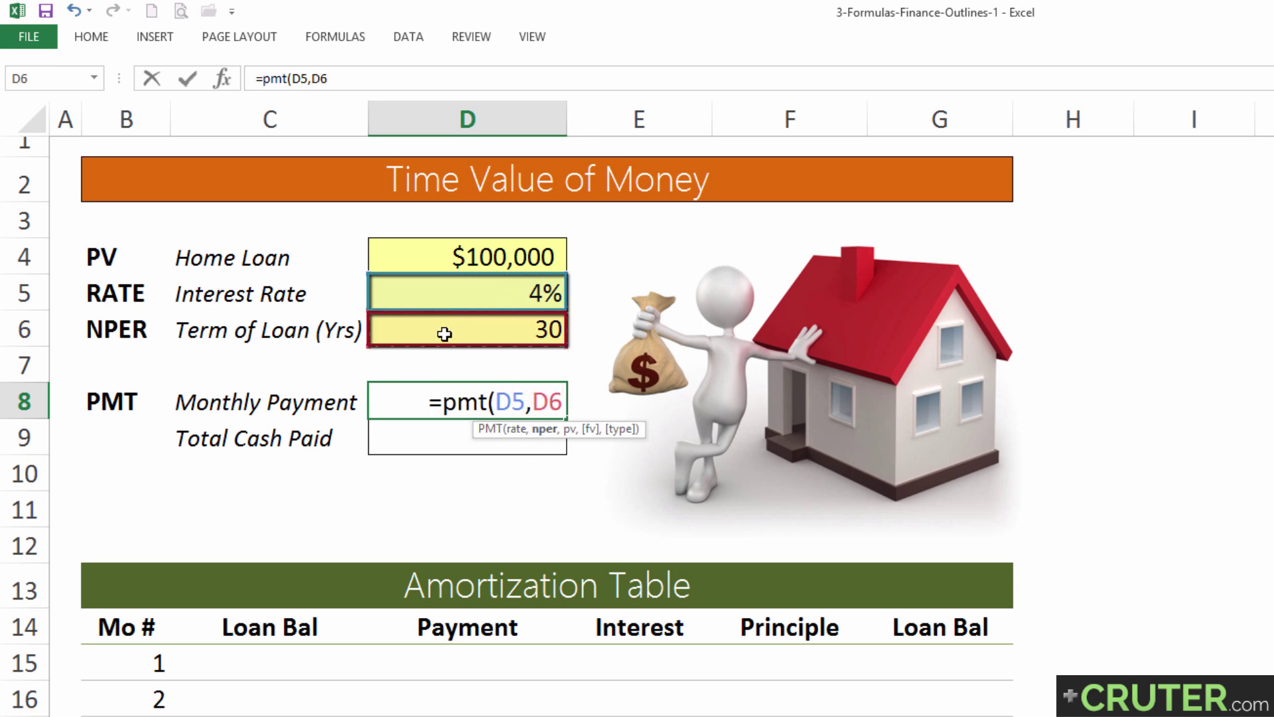
pyautogui.write(',')
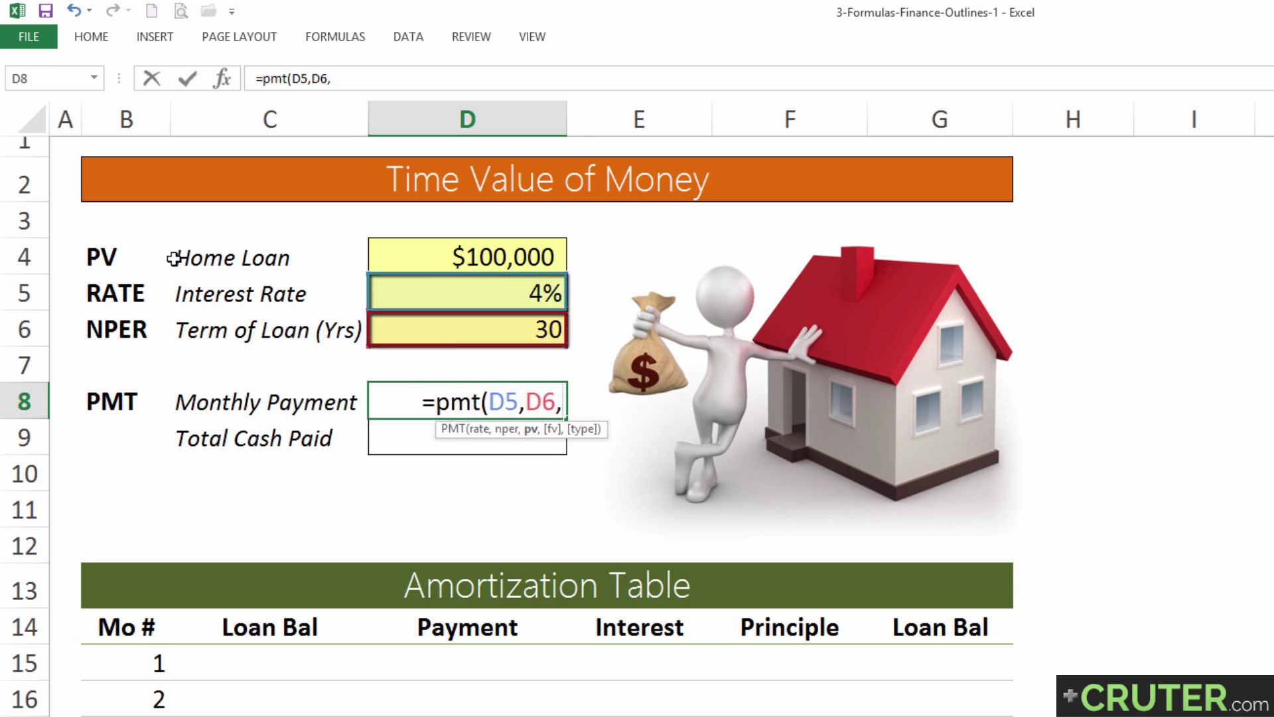
pyautogui.click(438, 259)
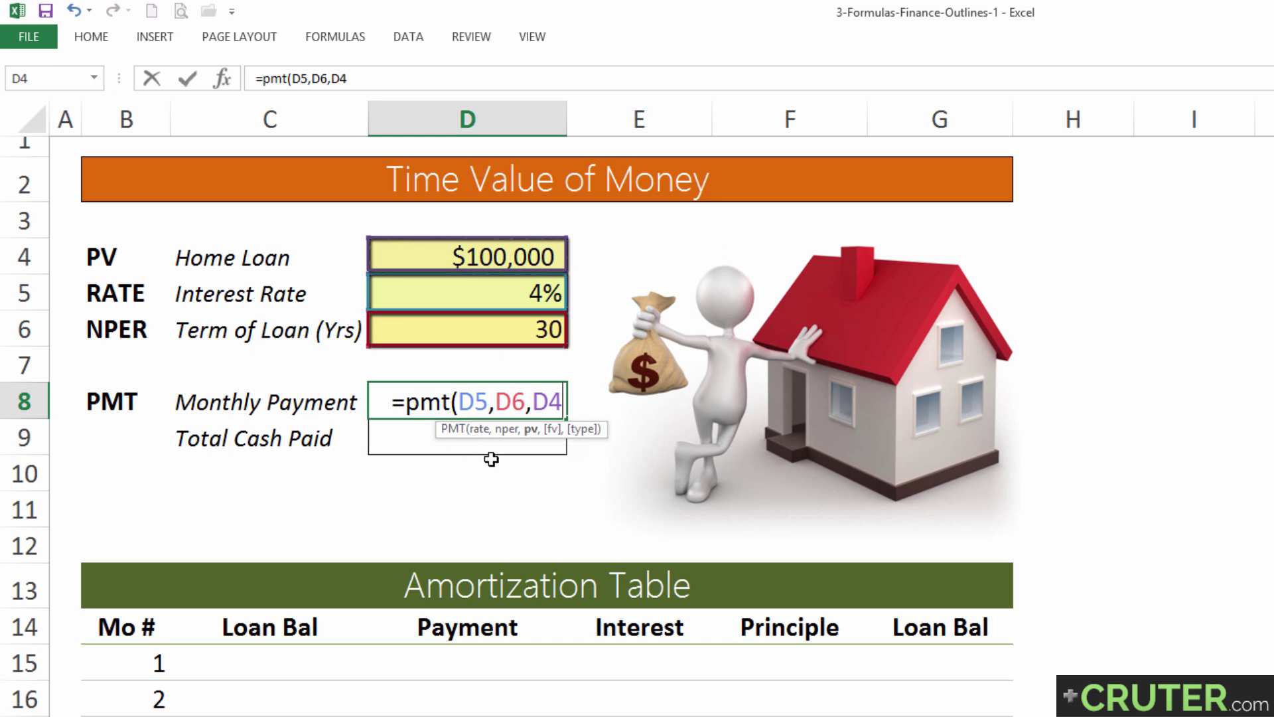
pyautogui.write(')')
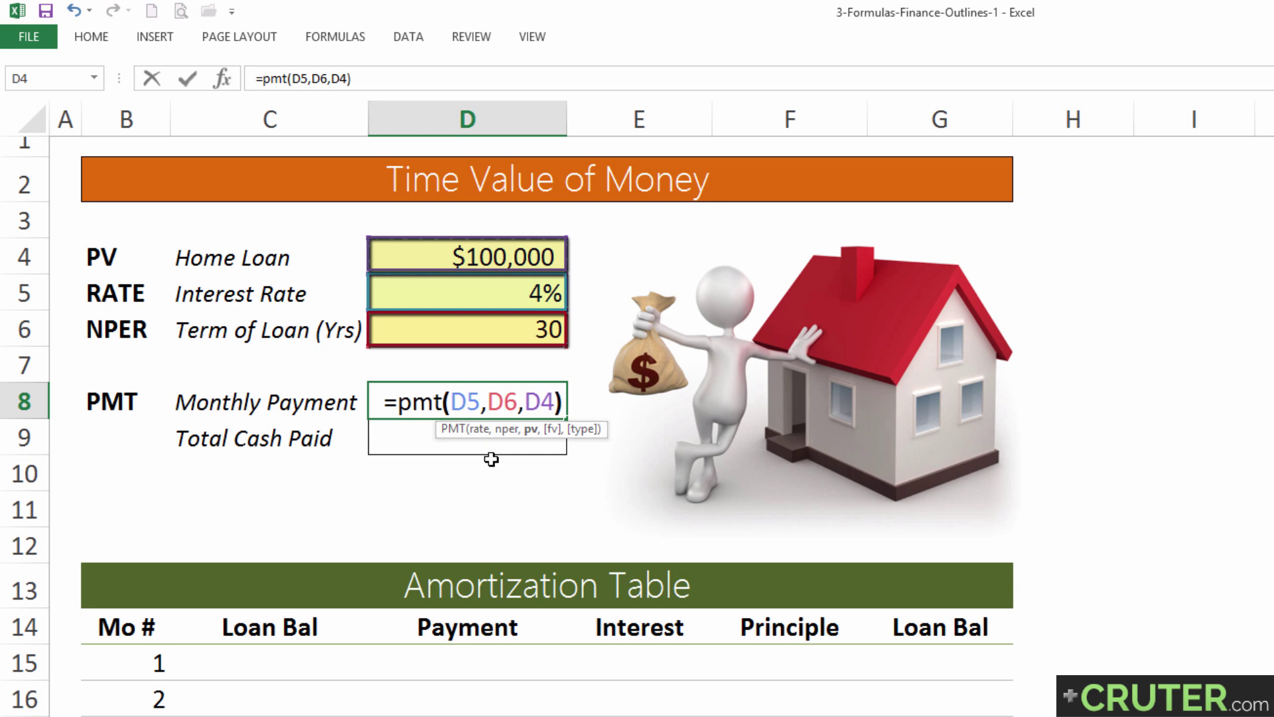
pyautogui.press('Return')
# Step: Edit the payment formula in D8 so its rate argument is the monthly rate D5/12
pyautogui.click(490, 399)
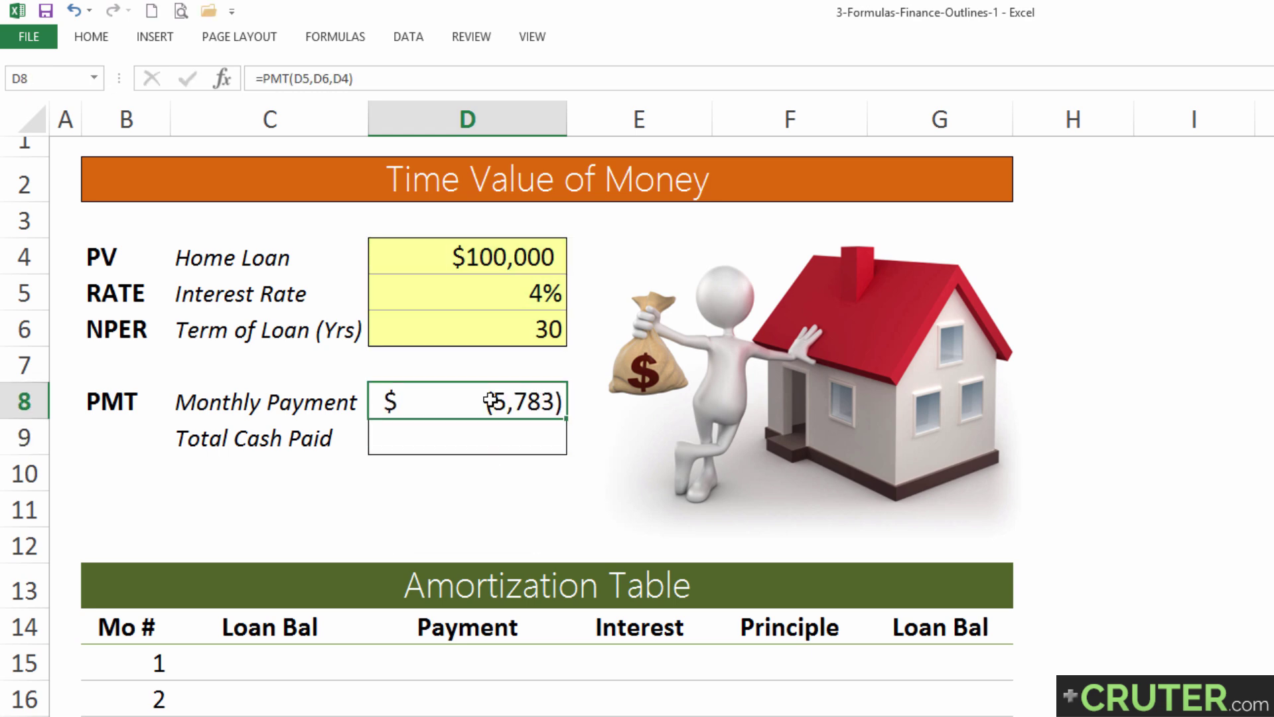
pyautogui.press('F2')
pyautogui.click(454, 401)
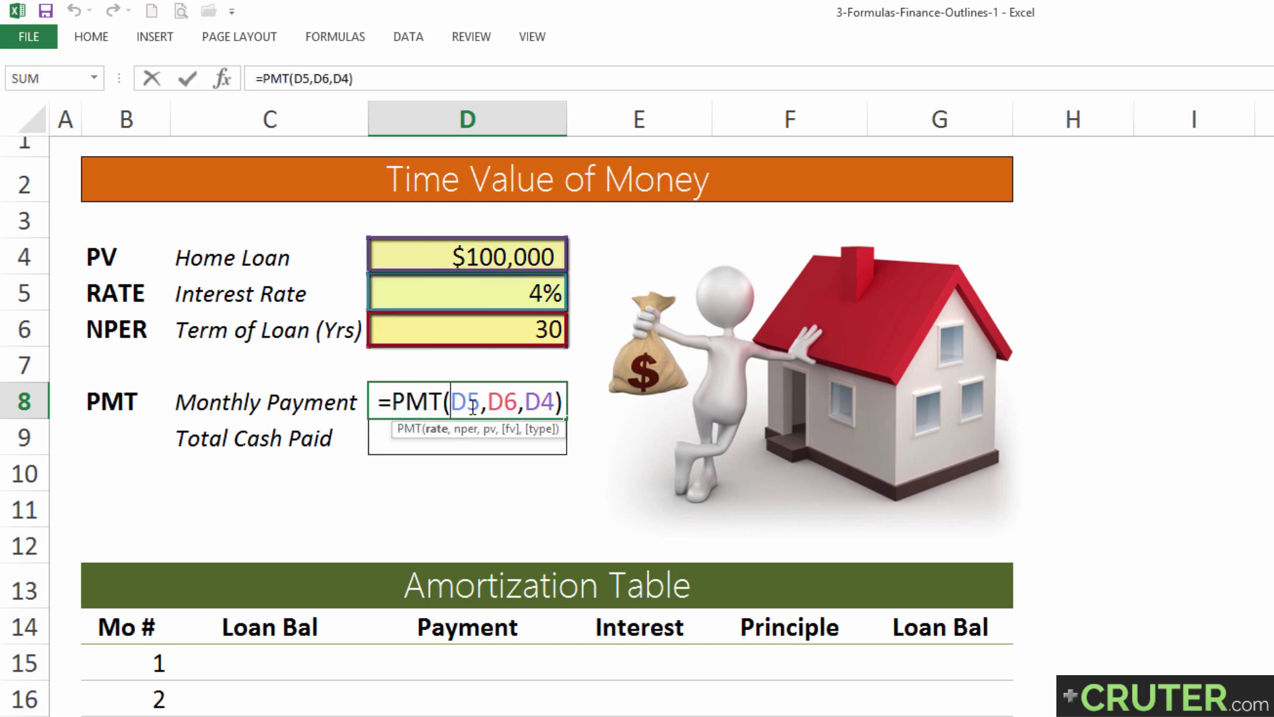
pyautogui.click(430, 430)
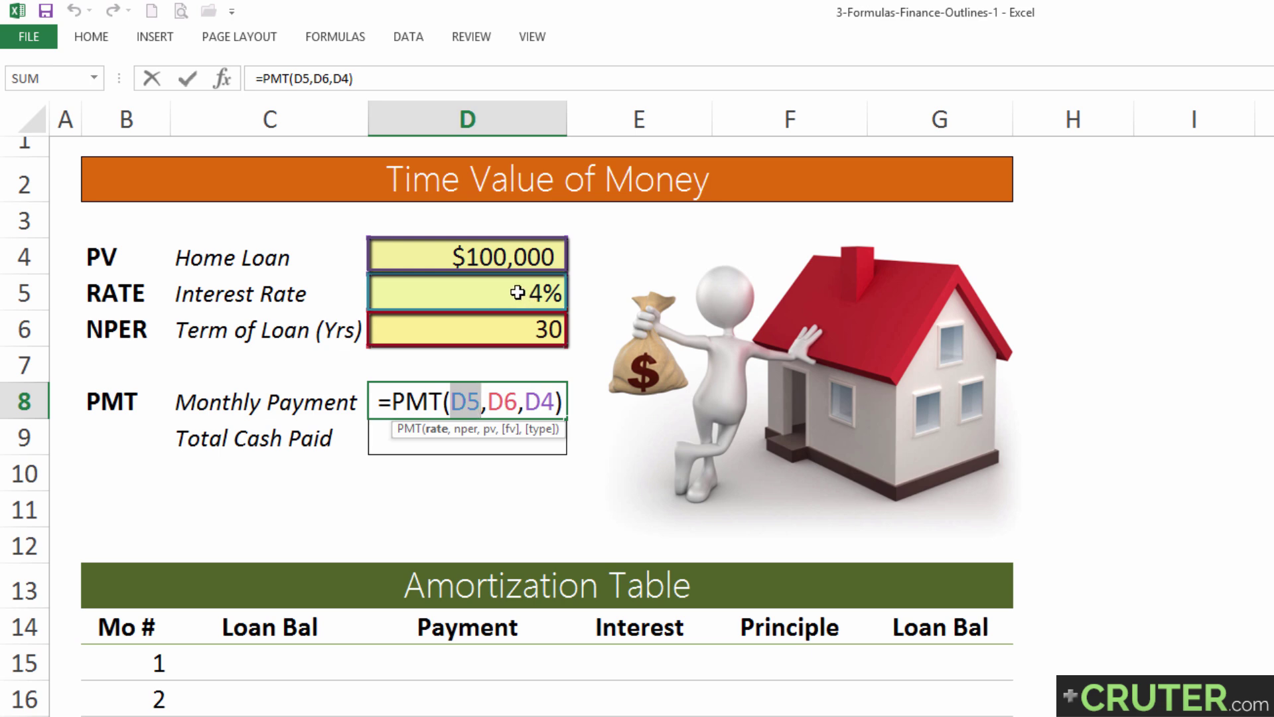
pyautogui.click(488, 402)
pyautogui.write('/12')
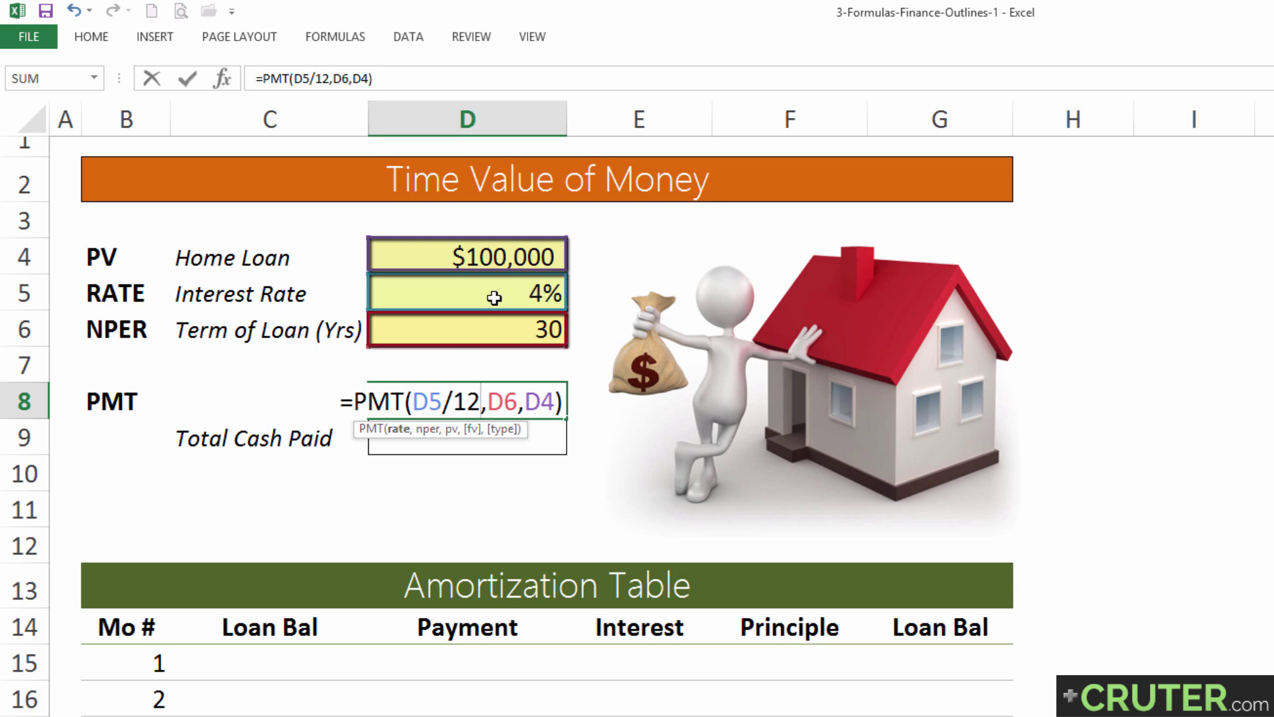
# Step: Convert the number of periods in the D8 payment formula to months with D6*12, check each argument and commit the formula
pyautogui.click(503, 403)
pyautogui.doubleClick(503, 402)
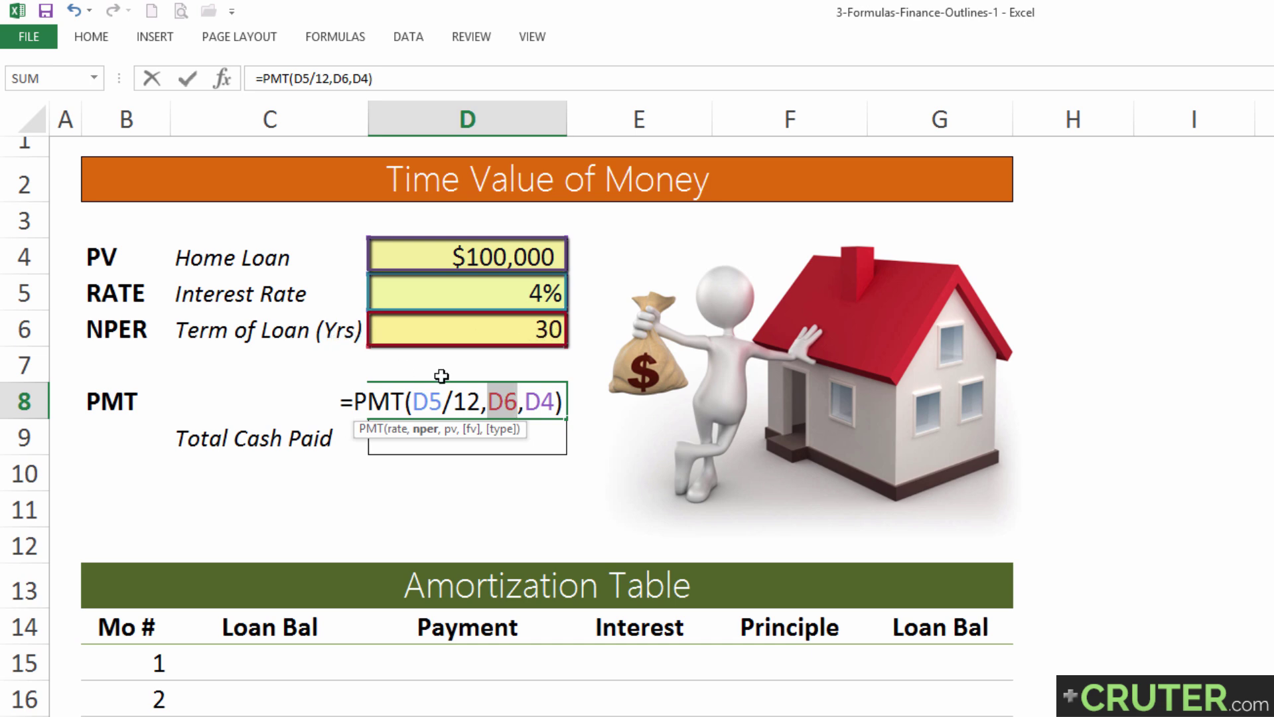
pyautogui.click(518, 393)
pyautogui.write('*')
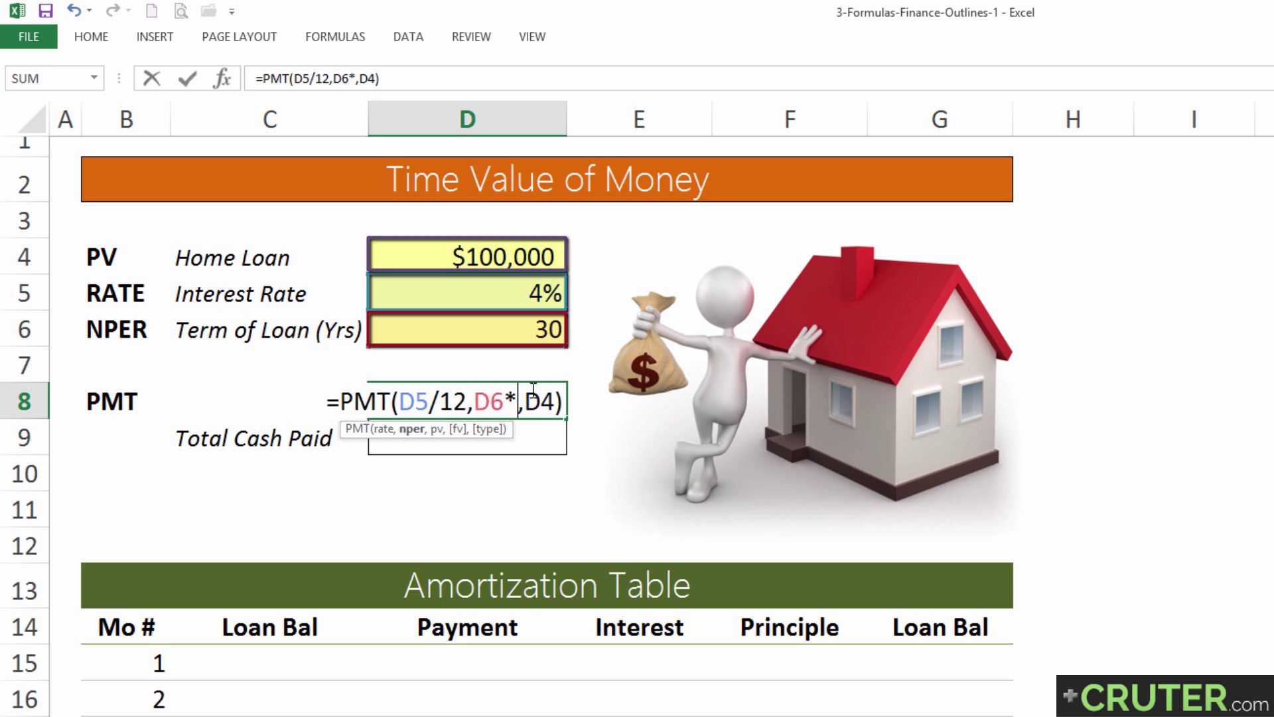
pyautogui.write('12')
pyautogui.click(358, 430)
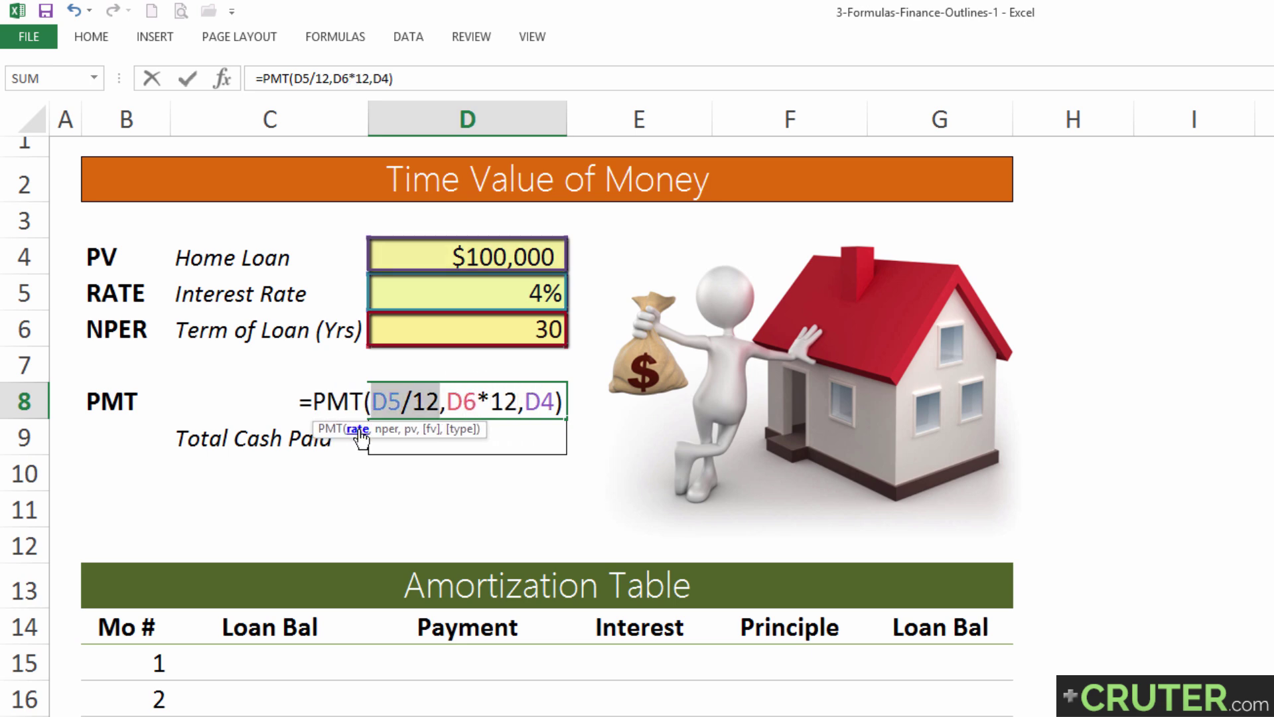
pyautogui.click(386, 430)
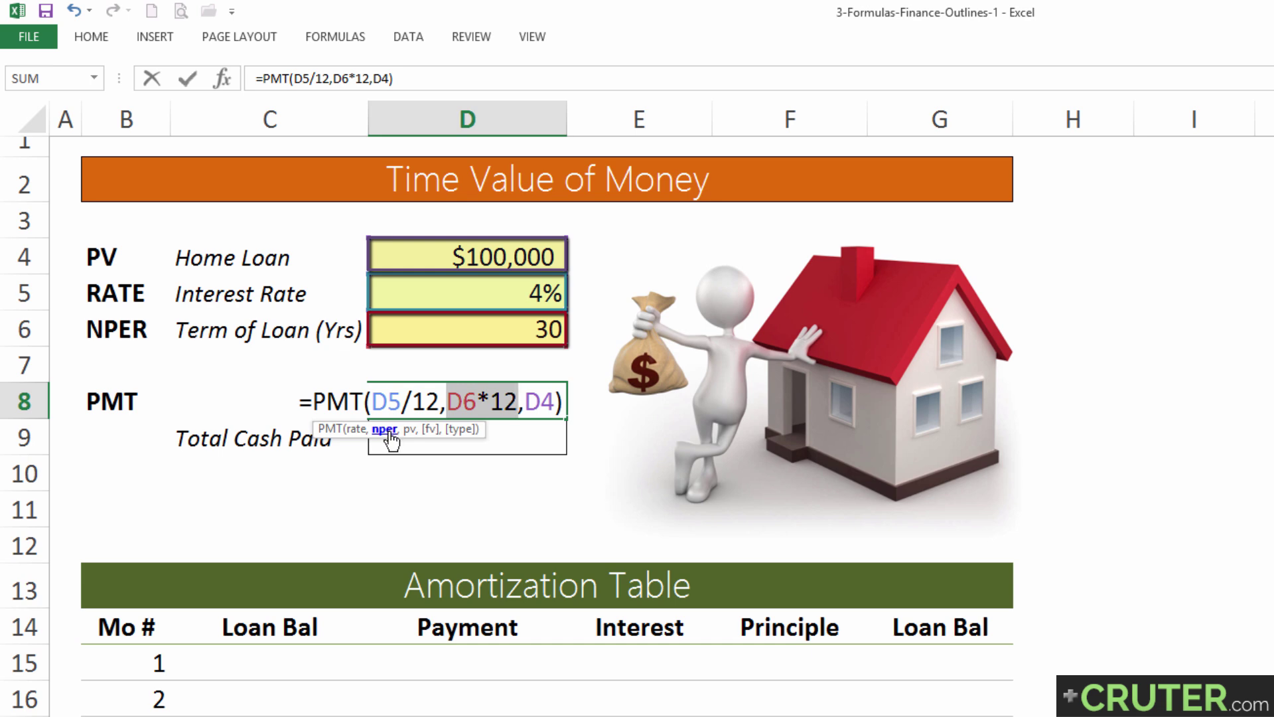
pyautogui.click(409, 431)
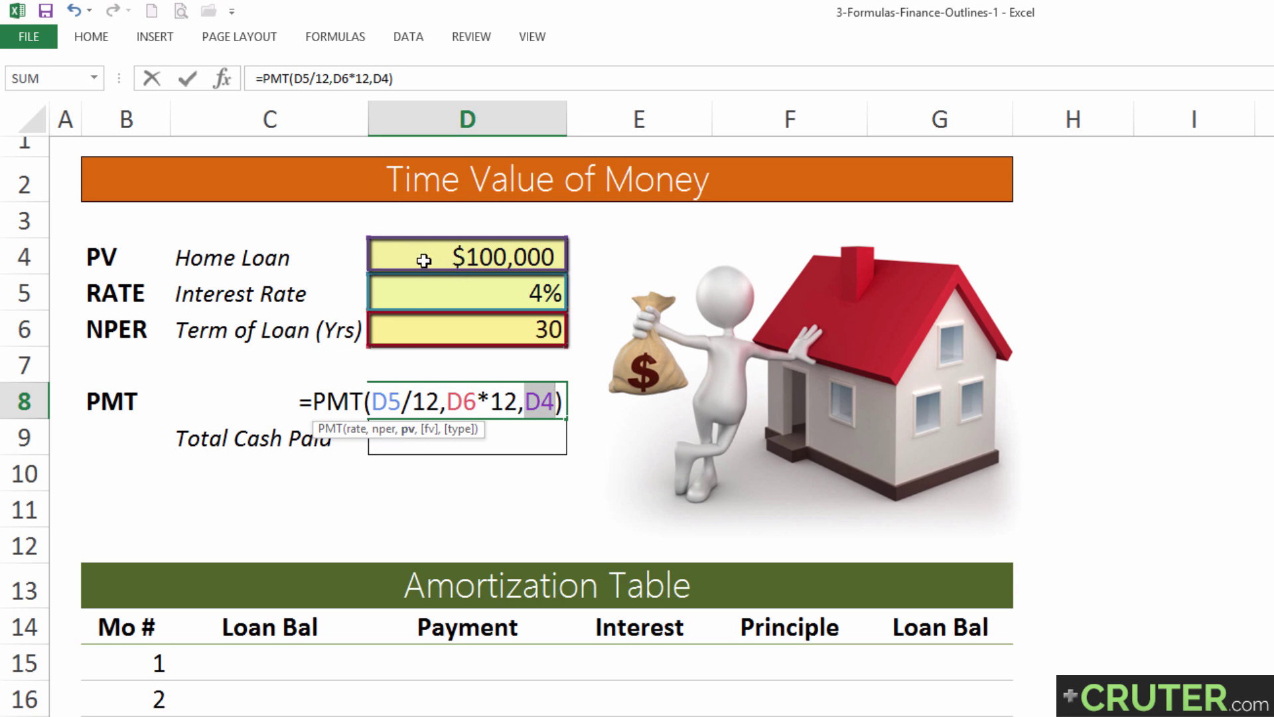
pyautogui.press('Return')
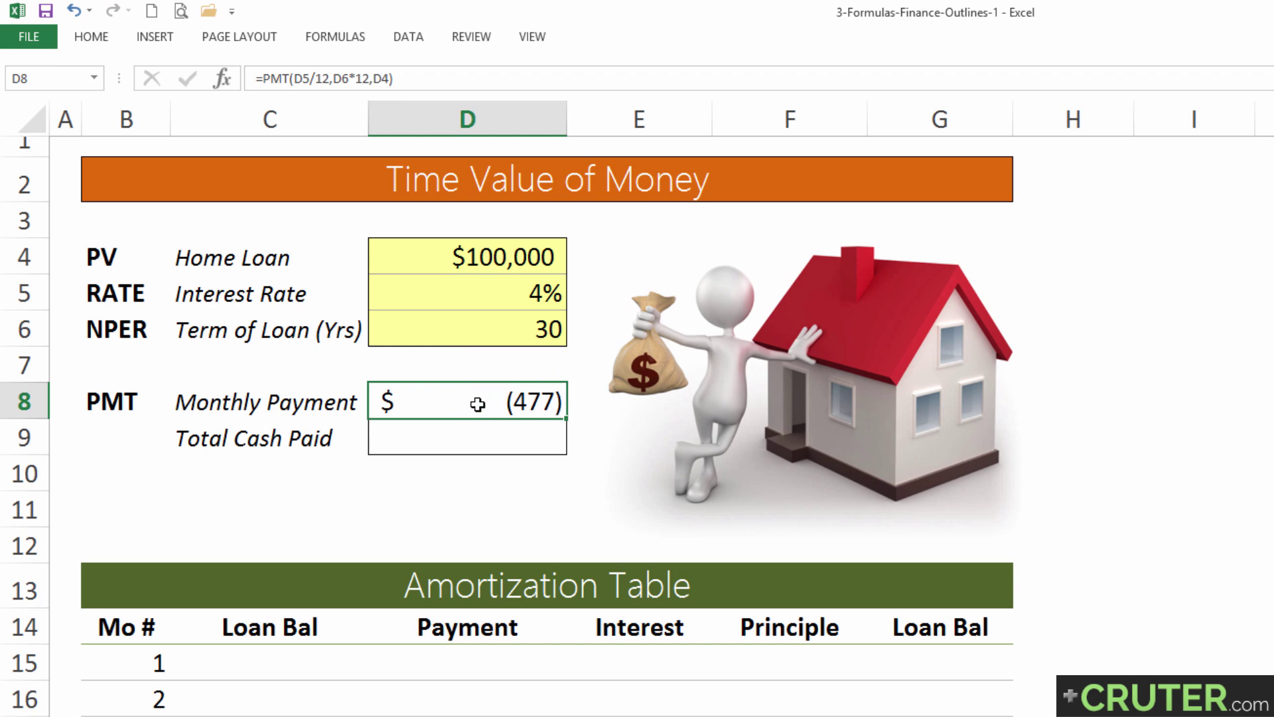
# Step: Calculate the total cash paid in cell D9 with the formula =D8*D6*12
pyautogui.click(462, 430)
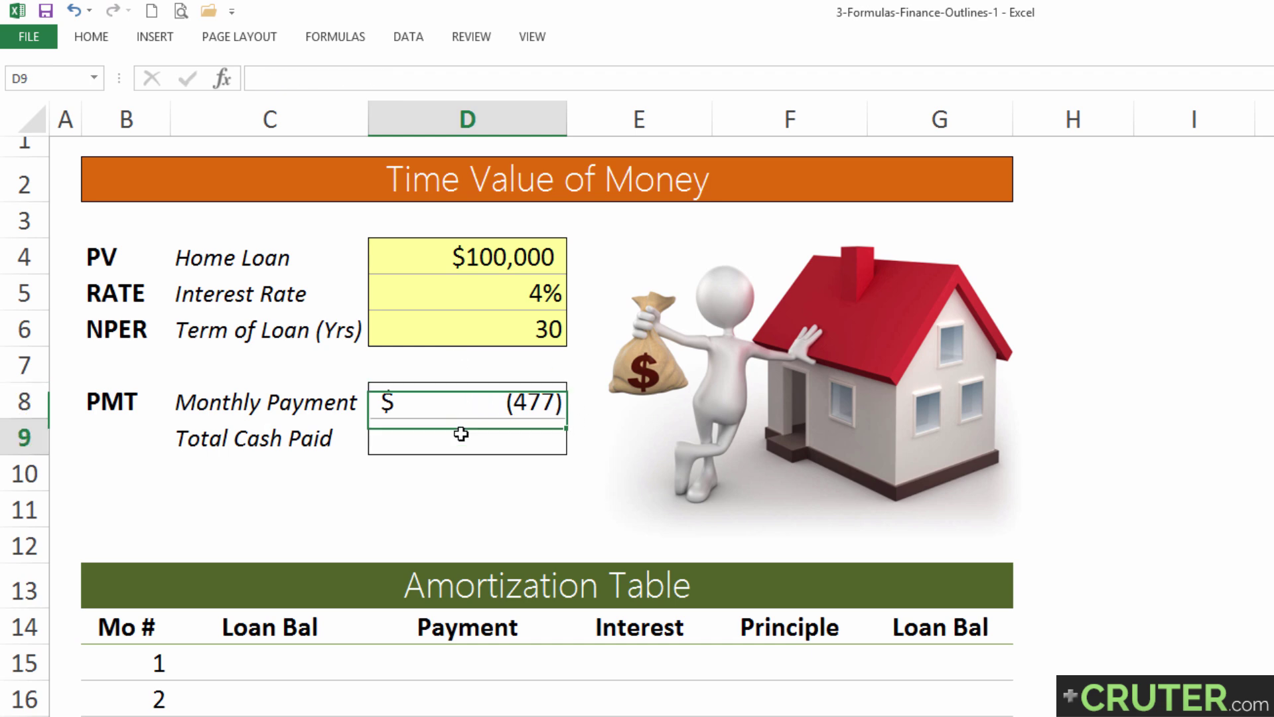
pyautogui.write('=')
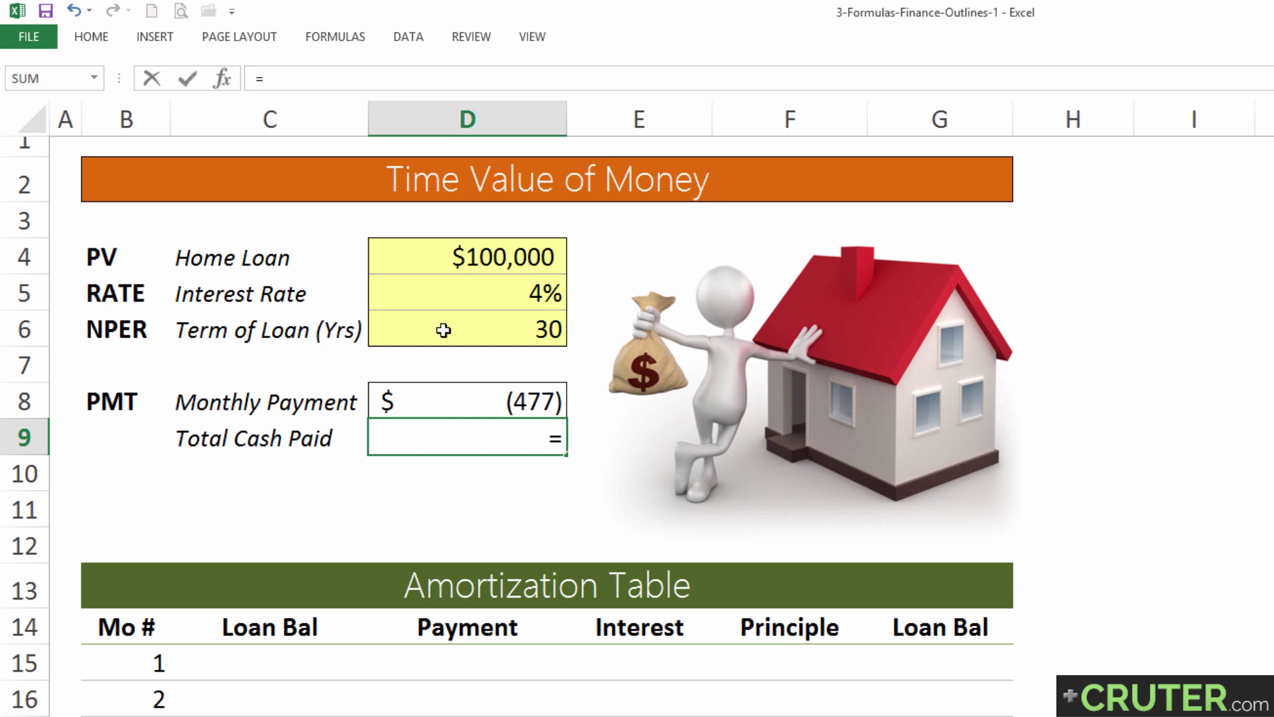
pyautogui.click(449, 405)
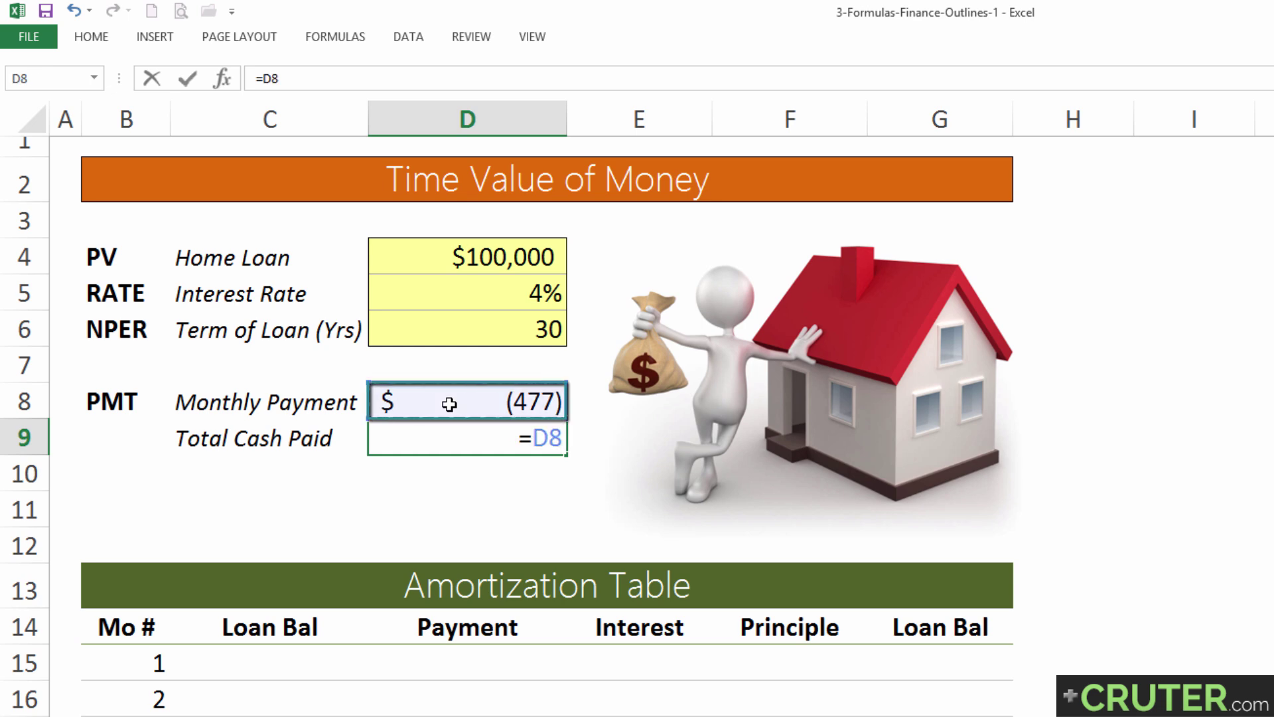
pyautogui.write('*')
pyautogui.click(433, 328)
pyautogui.write('*12')
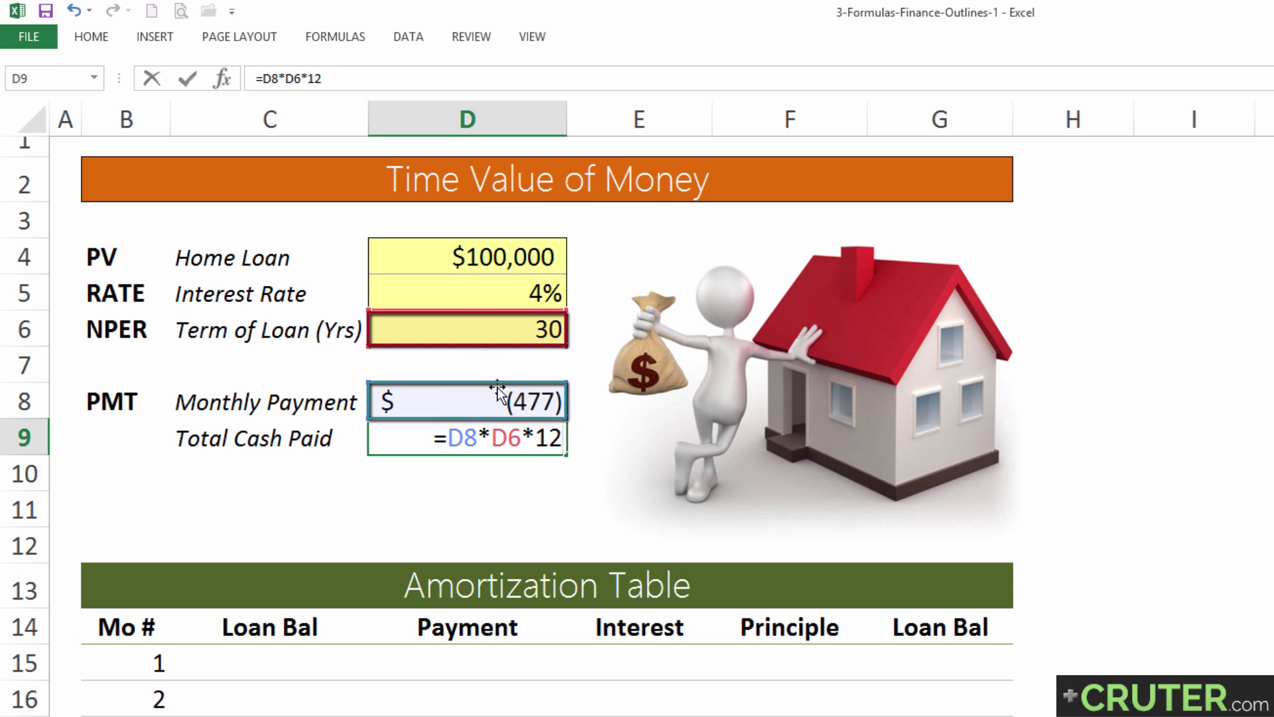
pyautogui.press('Return')
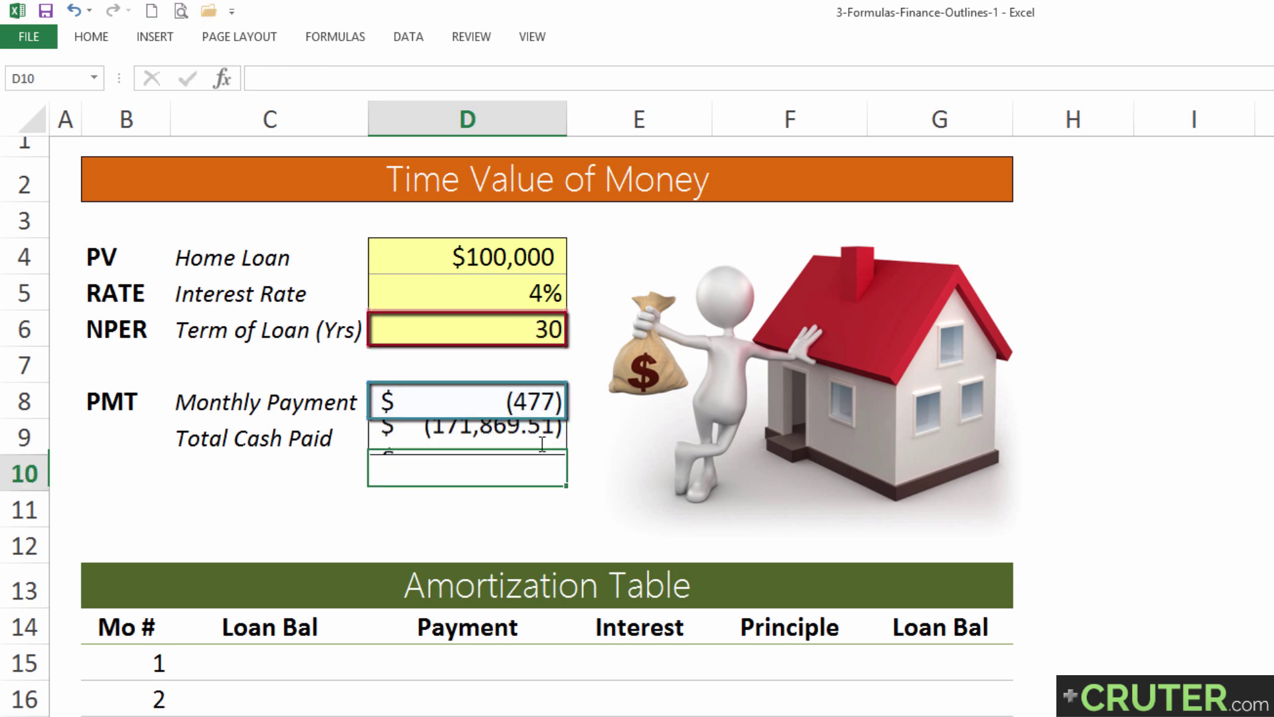
pyautogui.click(408, 436)
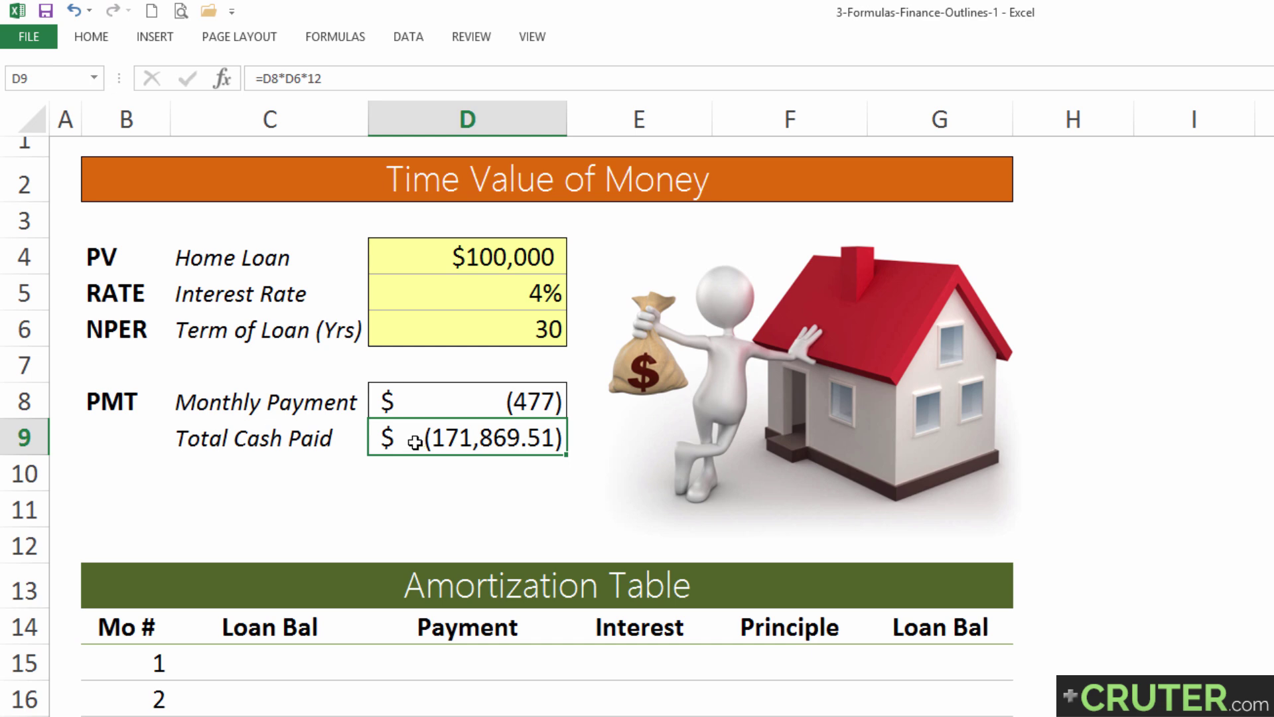
pyautogui.click(427, 262)
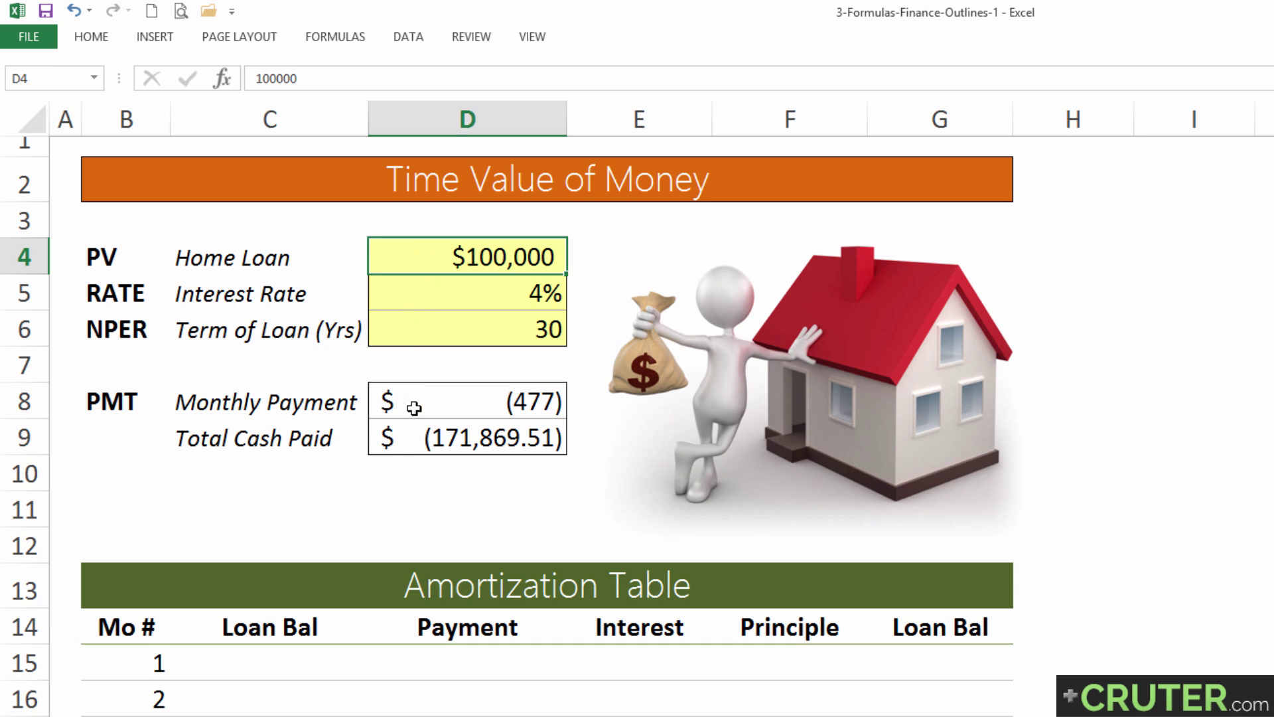
pyautogui.click(460, 454)
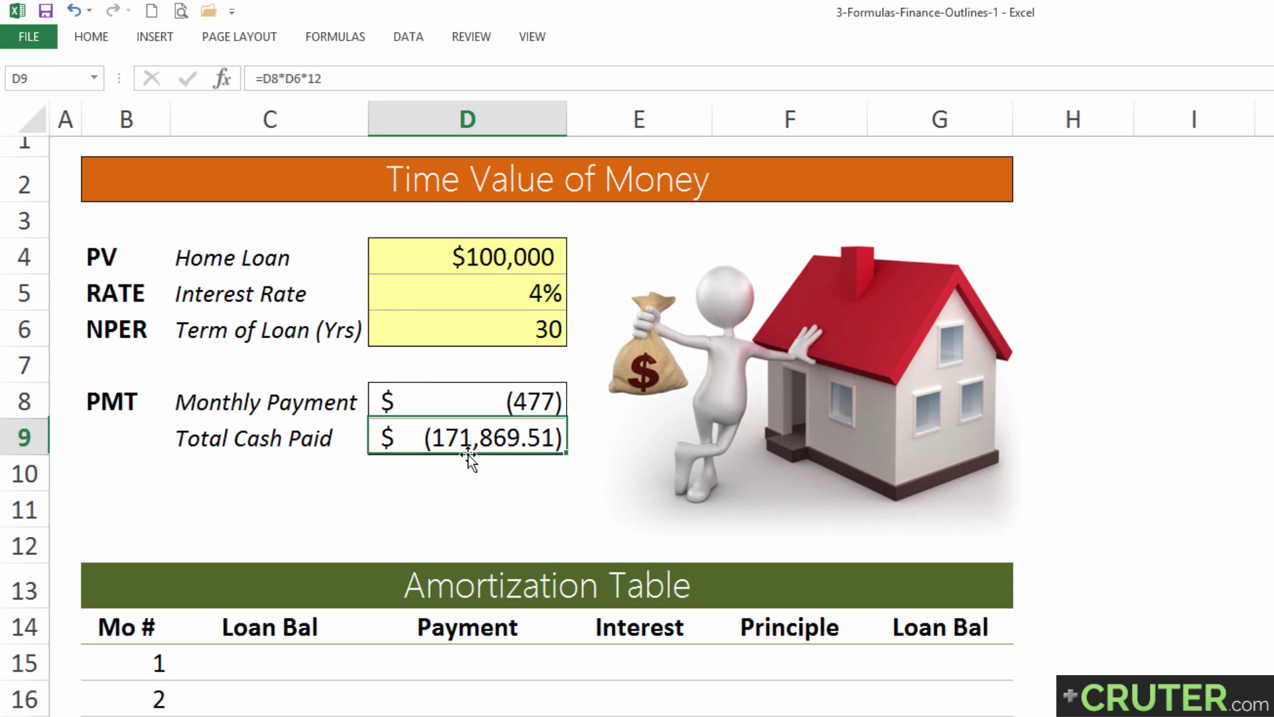
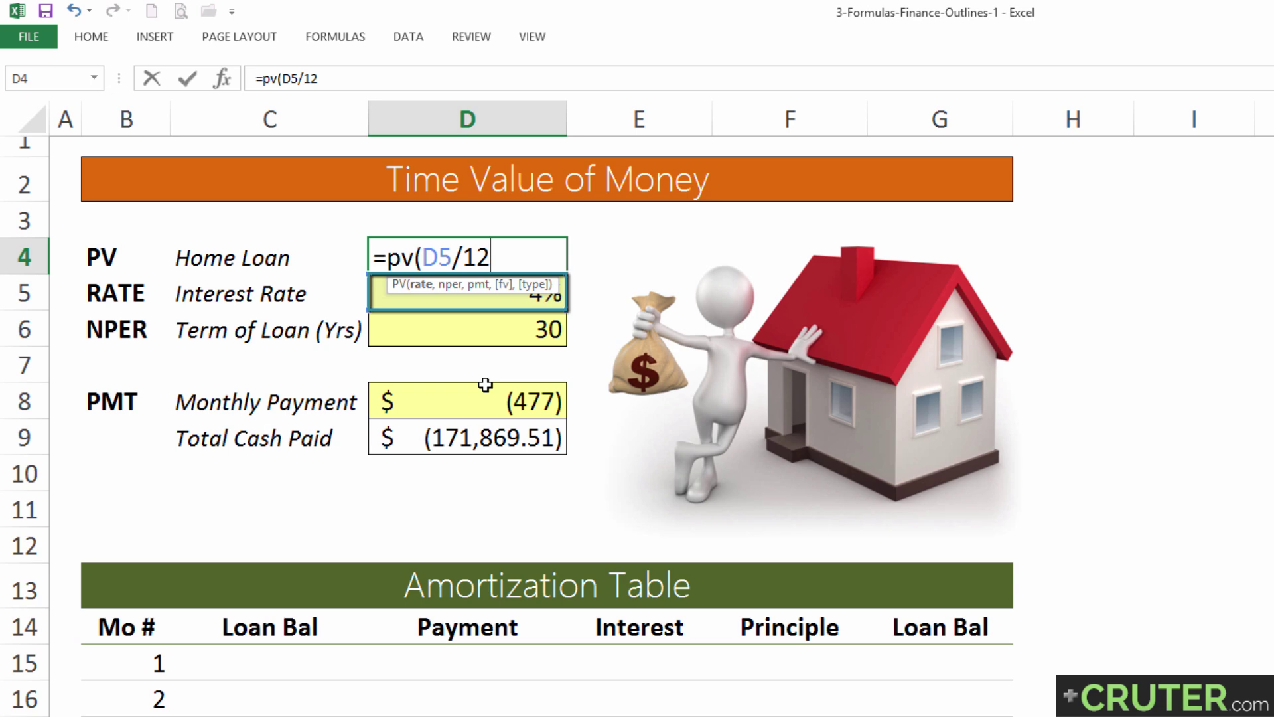
# Step: Complete the present value formula =PV(D5/12,D6*12,D8) in cell D4, using the monthly rate, number of months and payment cell
pyautogui.write(',')
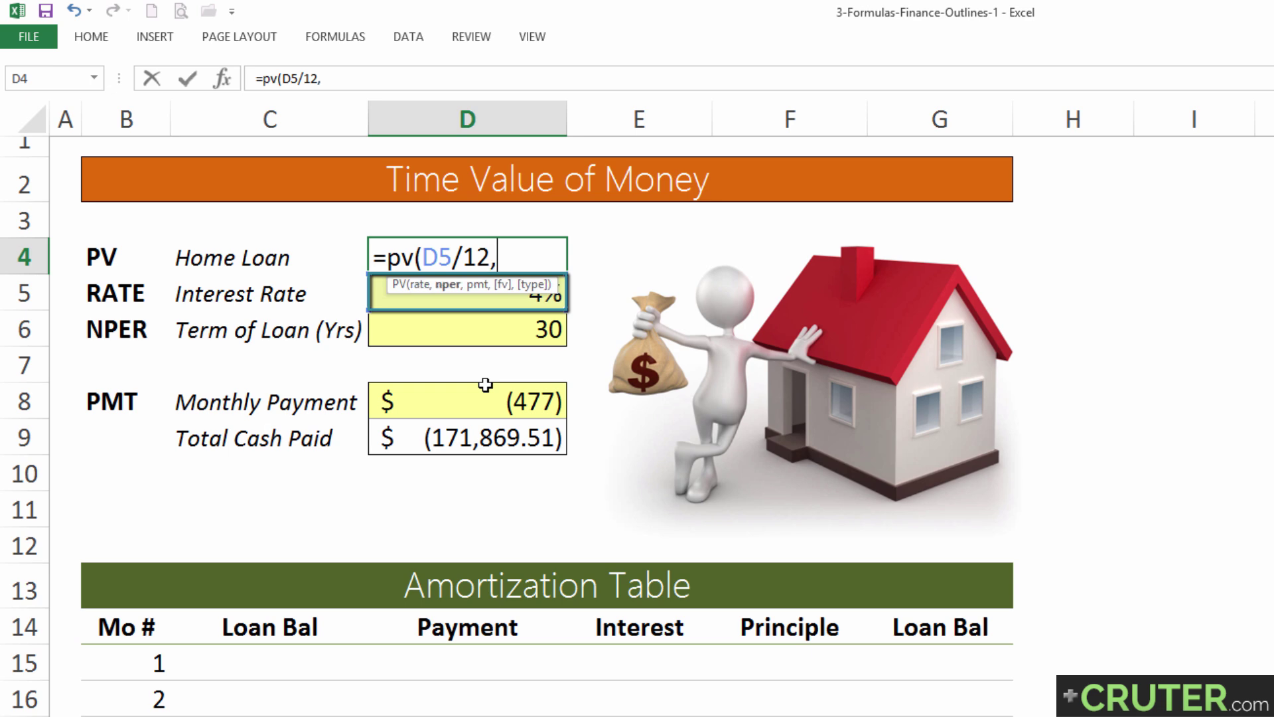
pyautogui.click(422, 333)
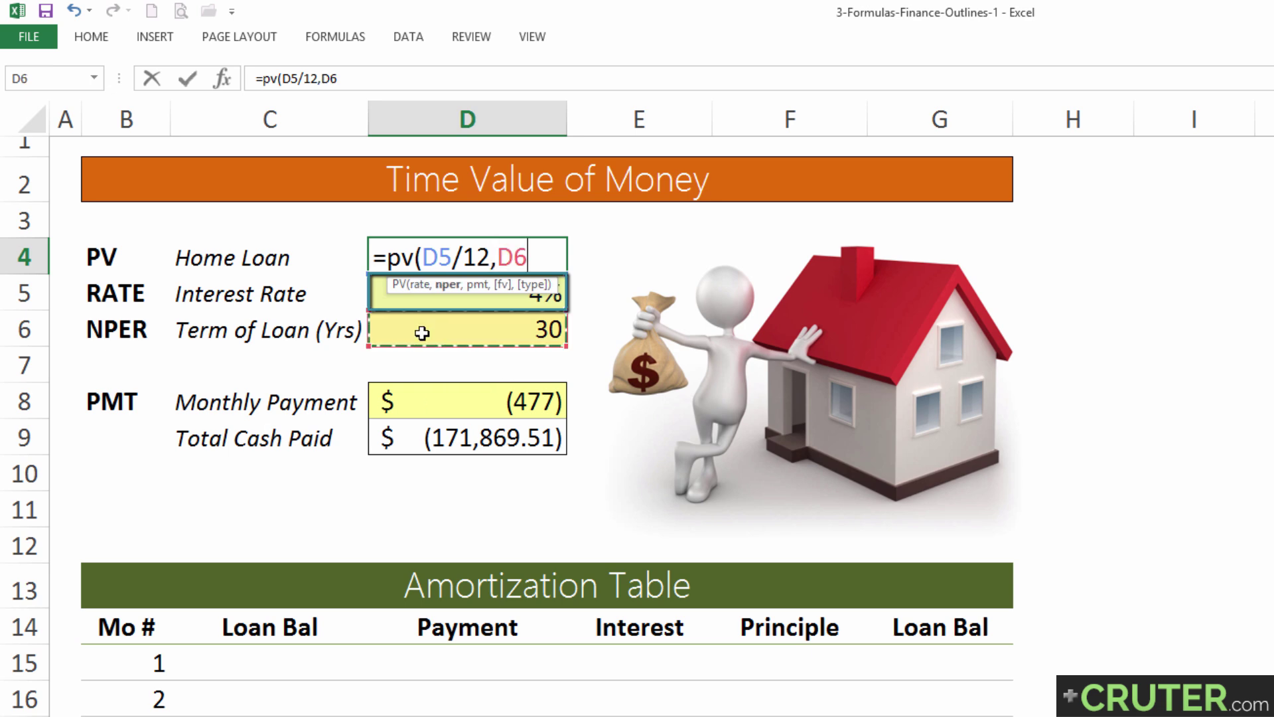
pyautogui.write('*12')
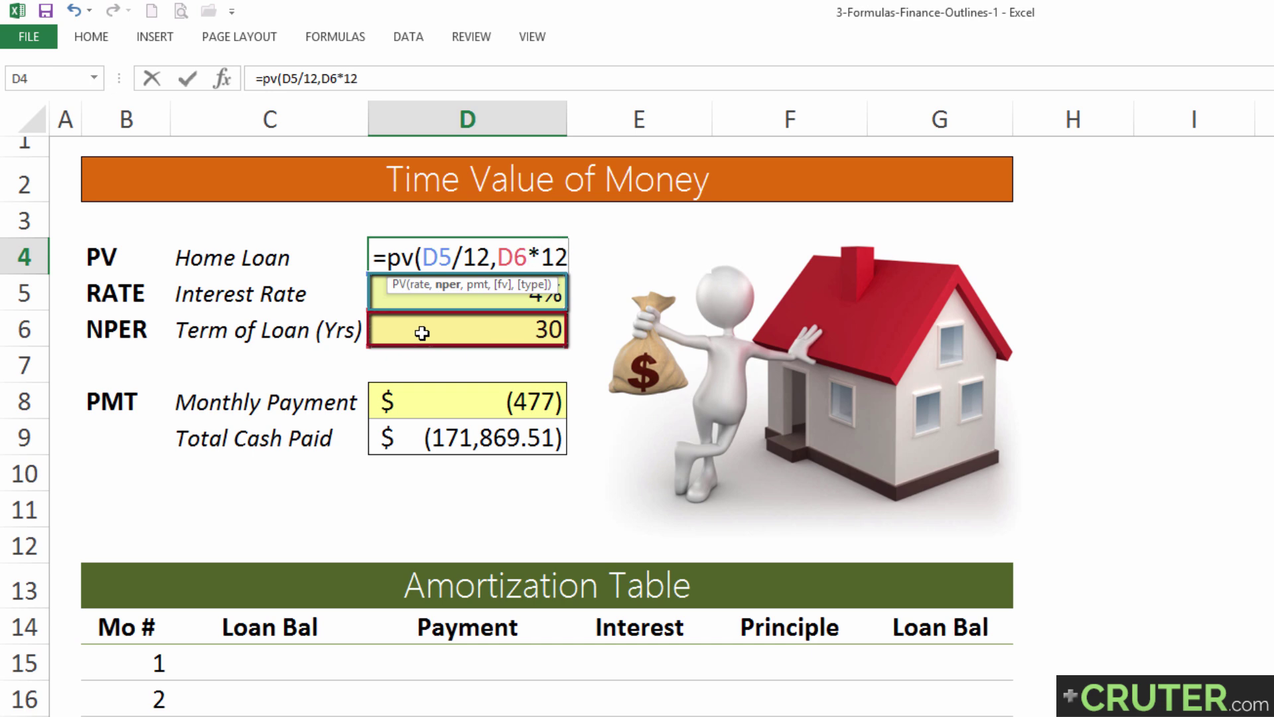
pyautogui.write(',')
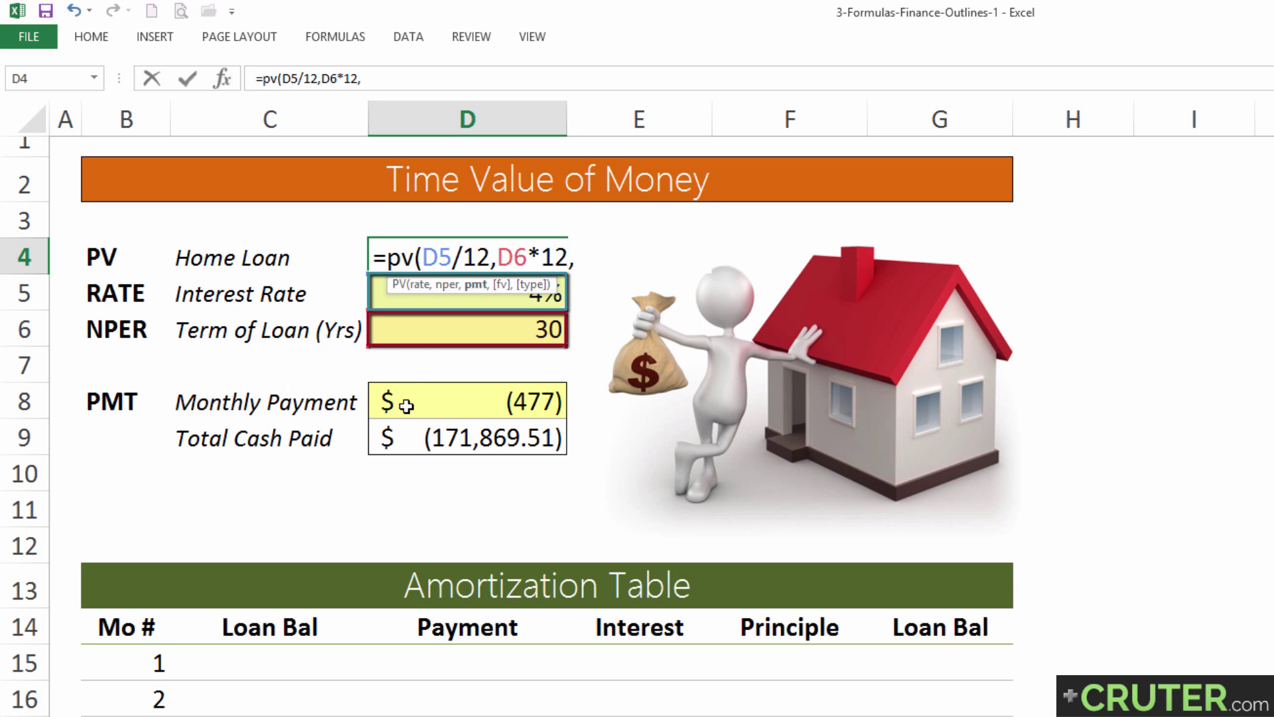
pyautogui.click(478, 404)
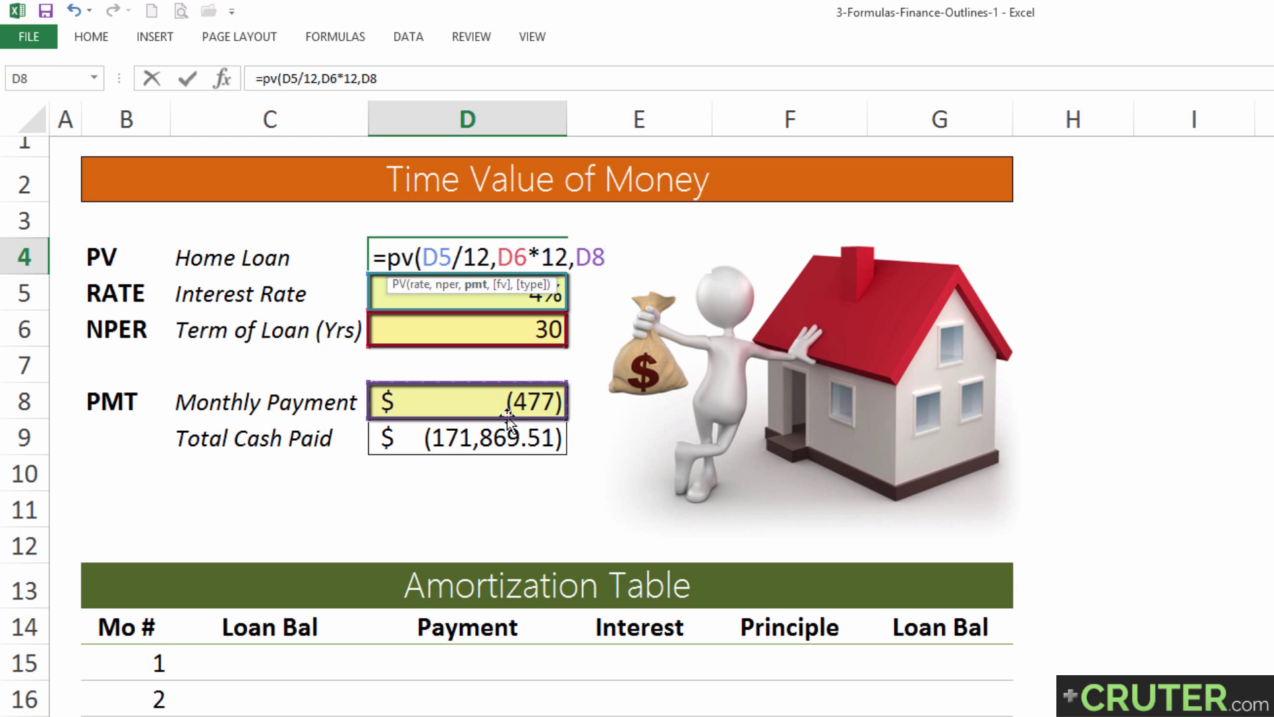
pyautogui.write(')')
pyautogui.press('Return')
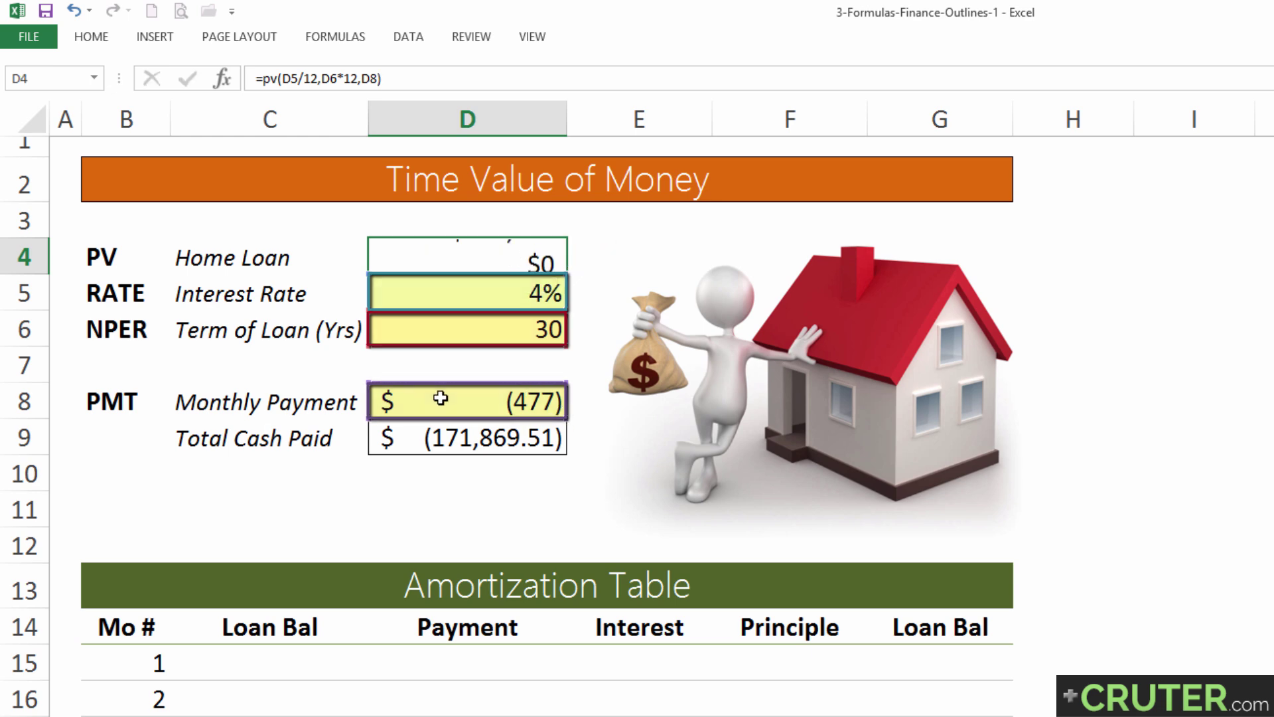
pyautogui.press('Up')
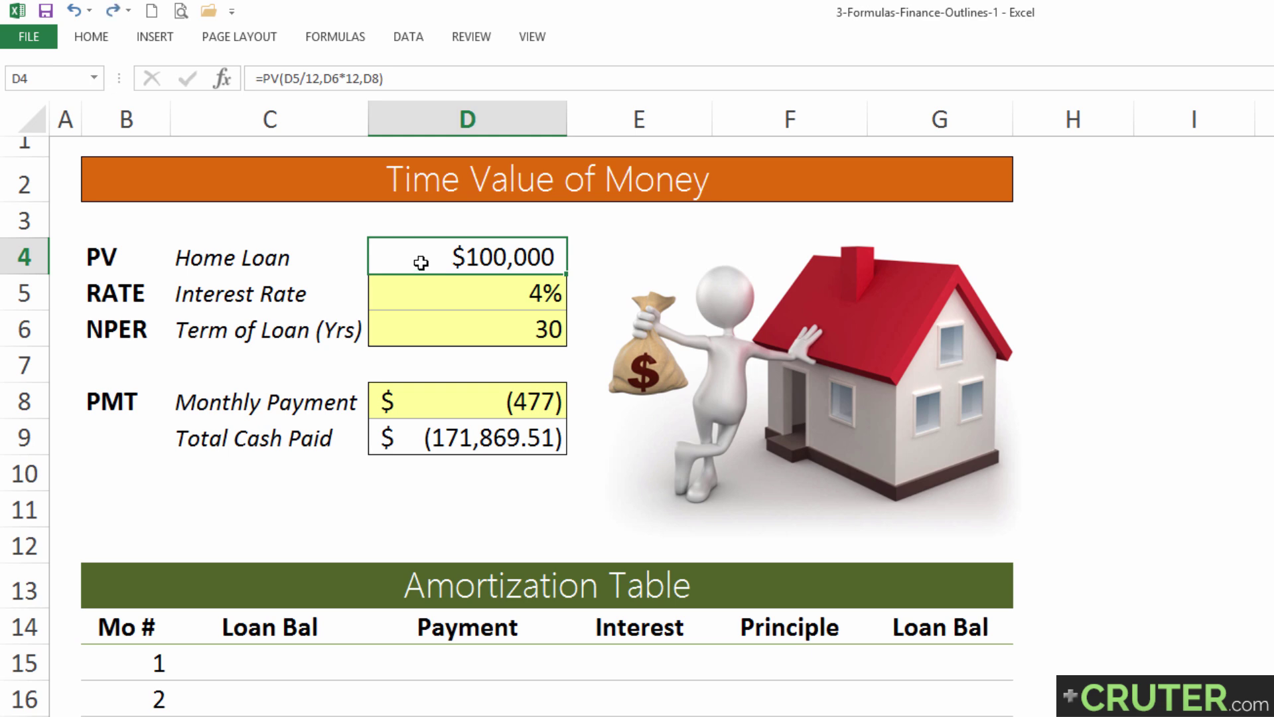
# Step: Replace the present value formula in D4 with its calculated value by copying the cell and pasting it over itself as values
pyautogui.moveTo(149, 297); pyautogui.dragTo(159, 330)
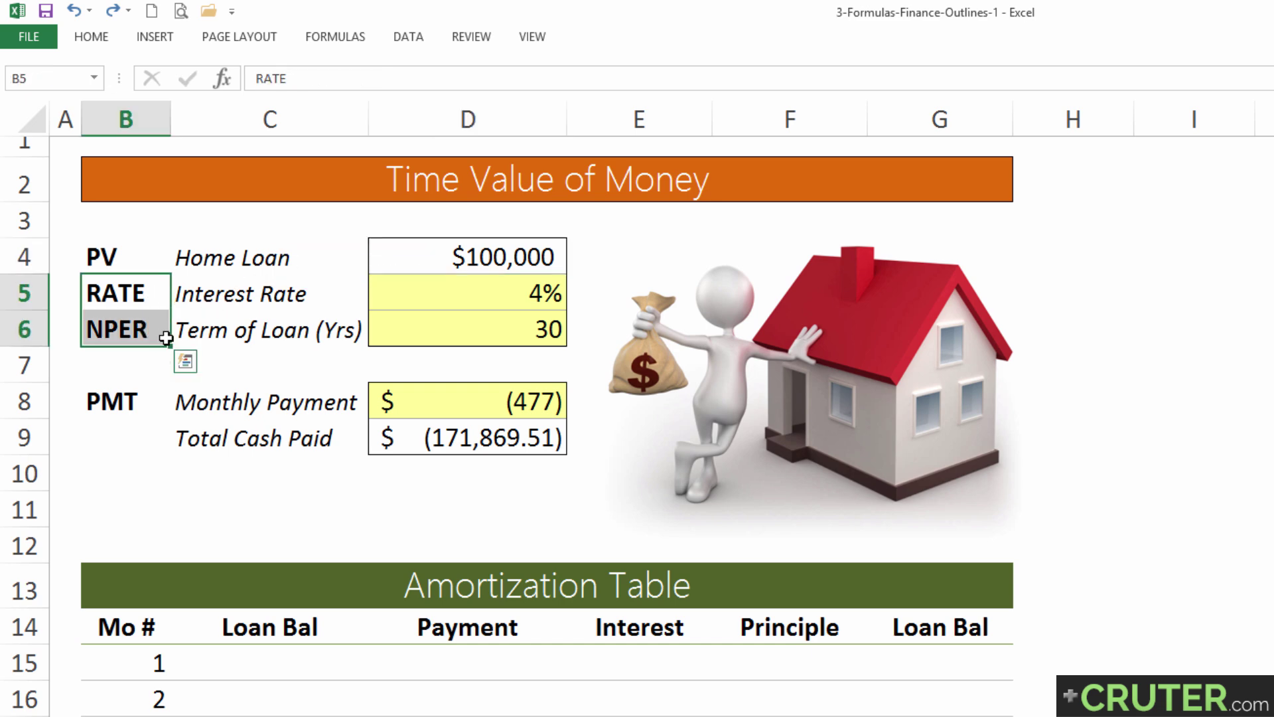
pyautogui.click(446, 251)
pyautogui.hotkey('ctrl', 'c')
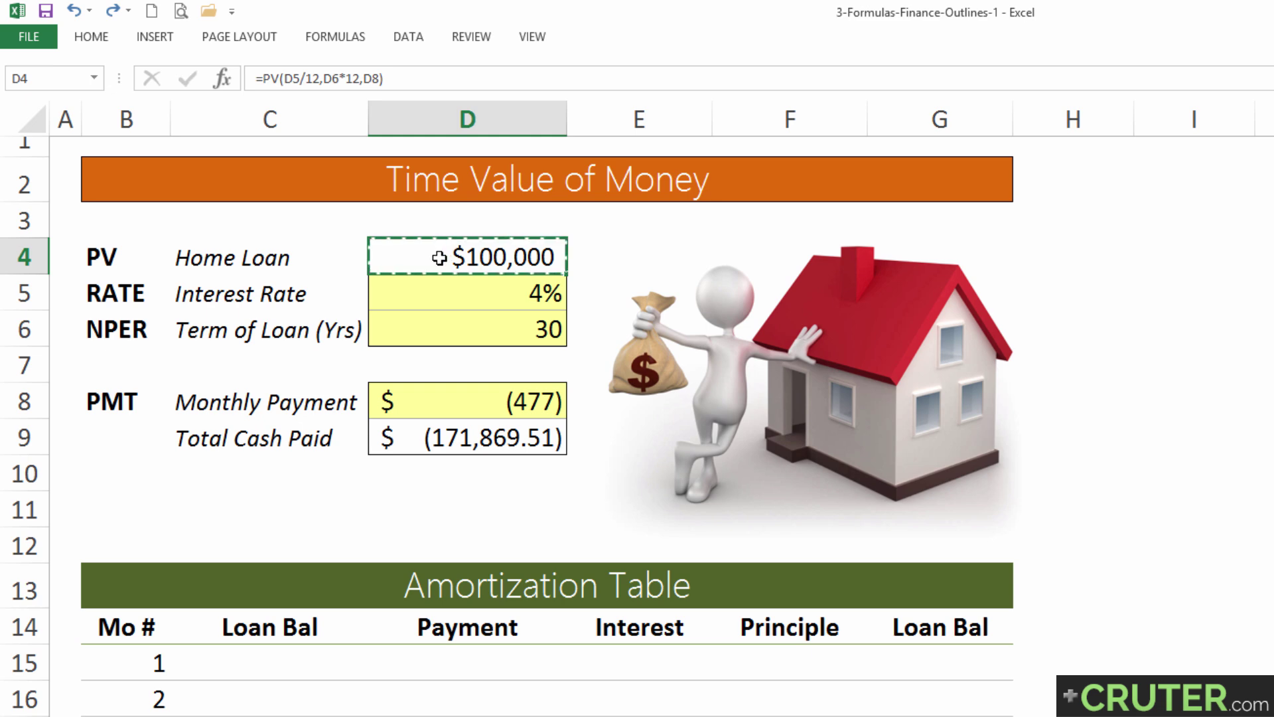
pyautogui.rightClick(446, 252)
pyautogui.click(510, 346)
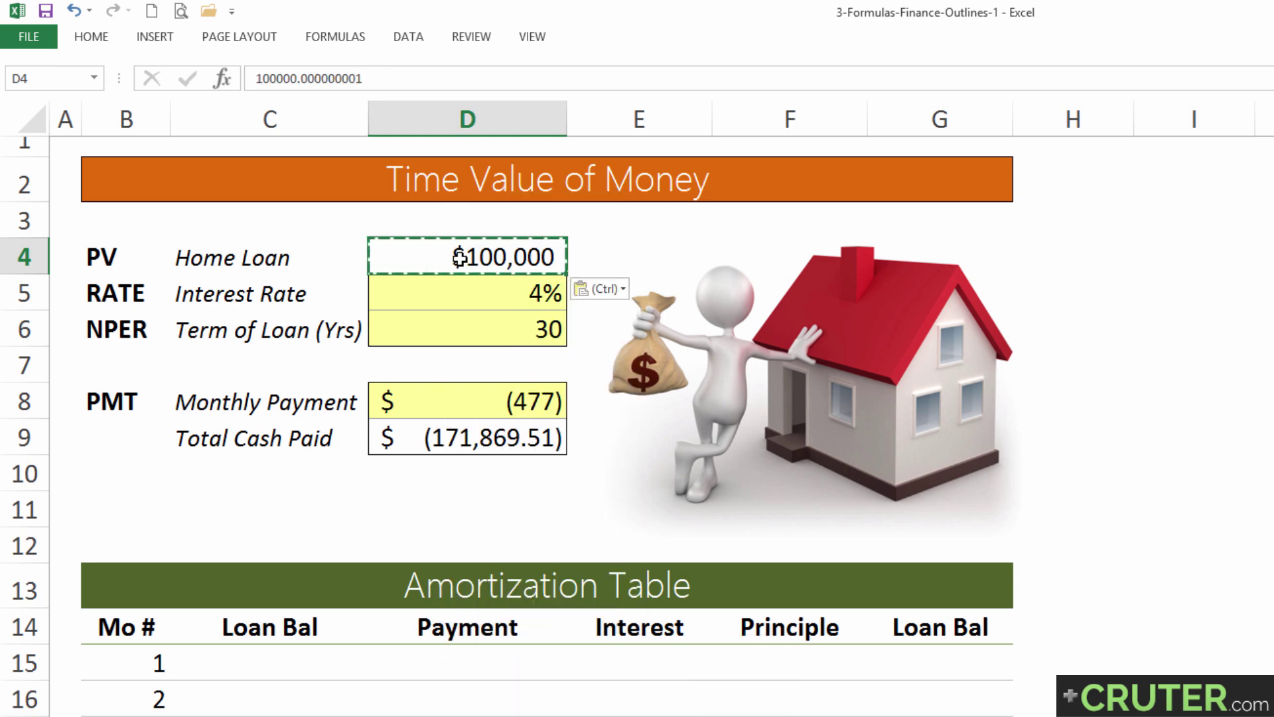
pyautogui.click(445, 293)
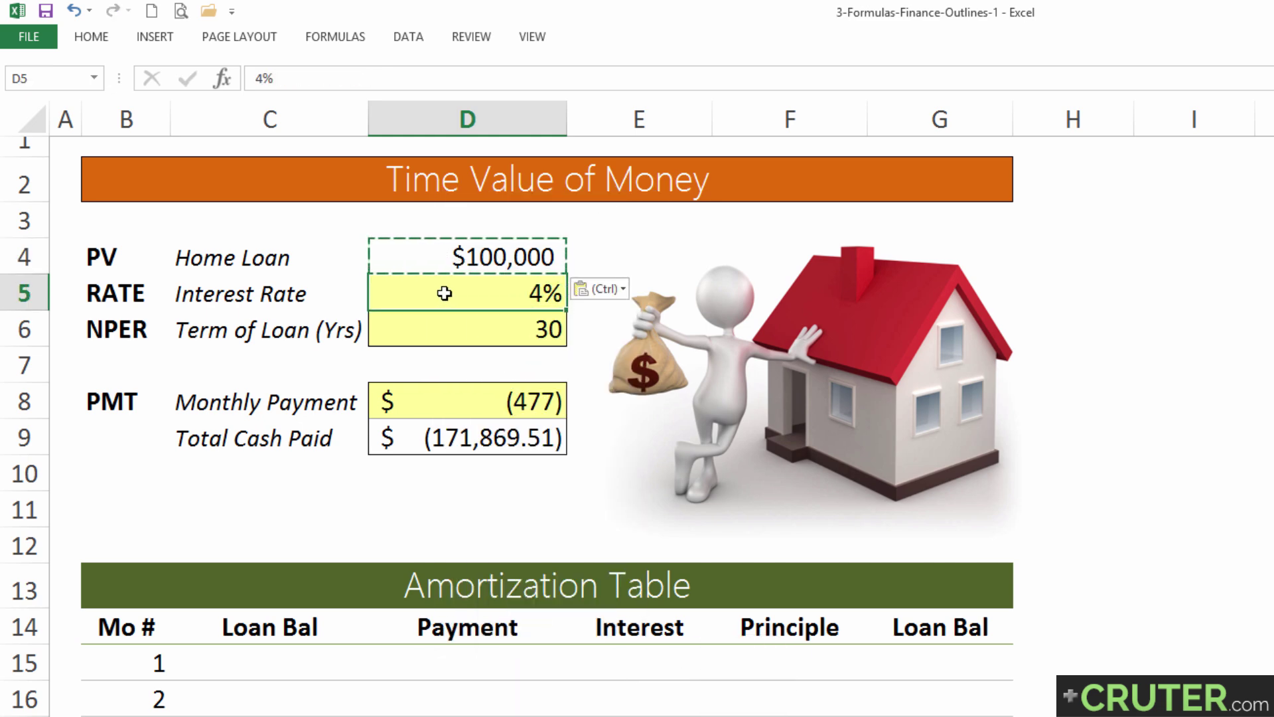
pyautogui.press('Escape')
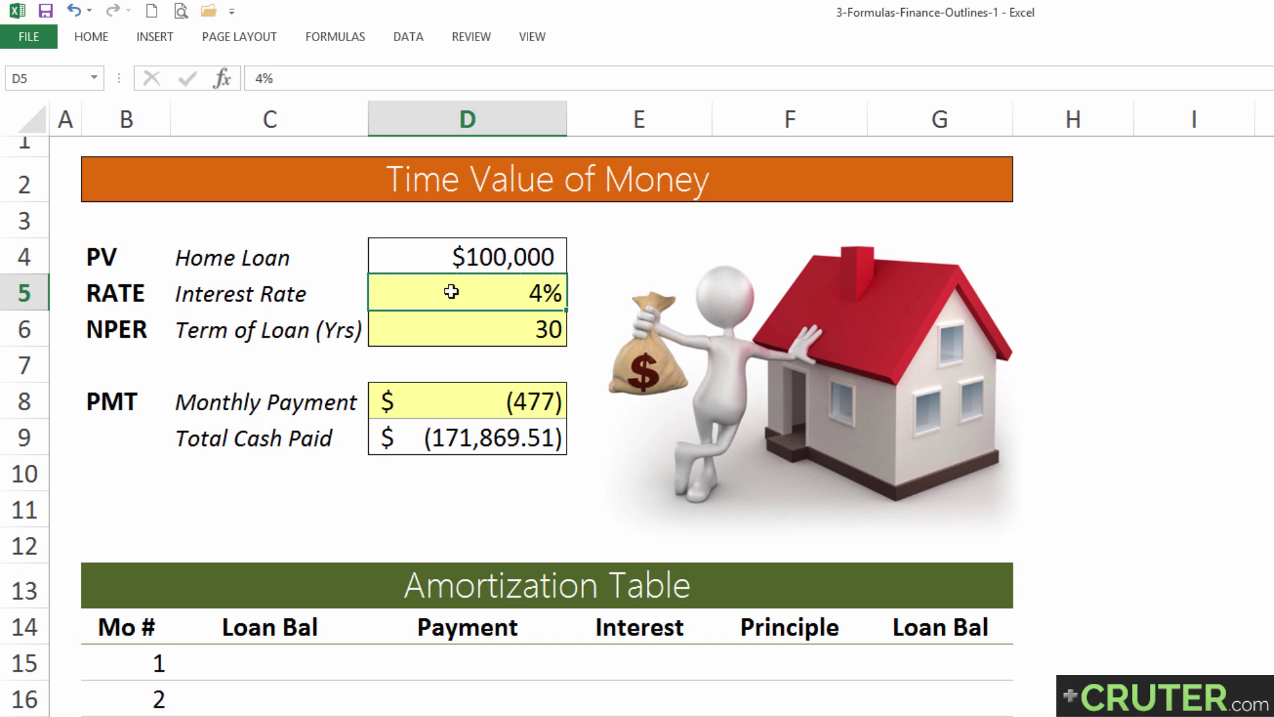
# Step: Enter the interest rate formula =RATE(D6*12,D8,D4) in cell D5, using the term in months, monthly payment and loan amount
pyautogui.write('=rate(')
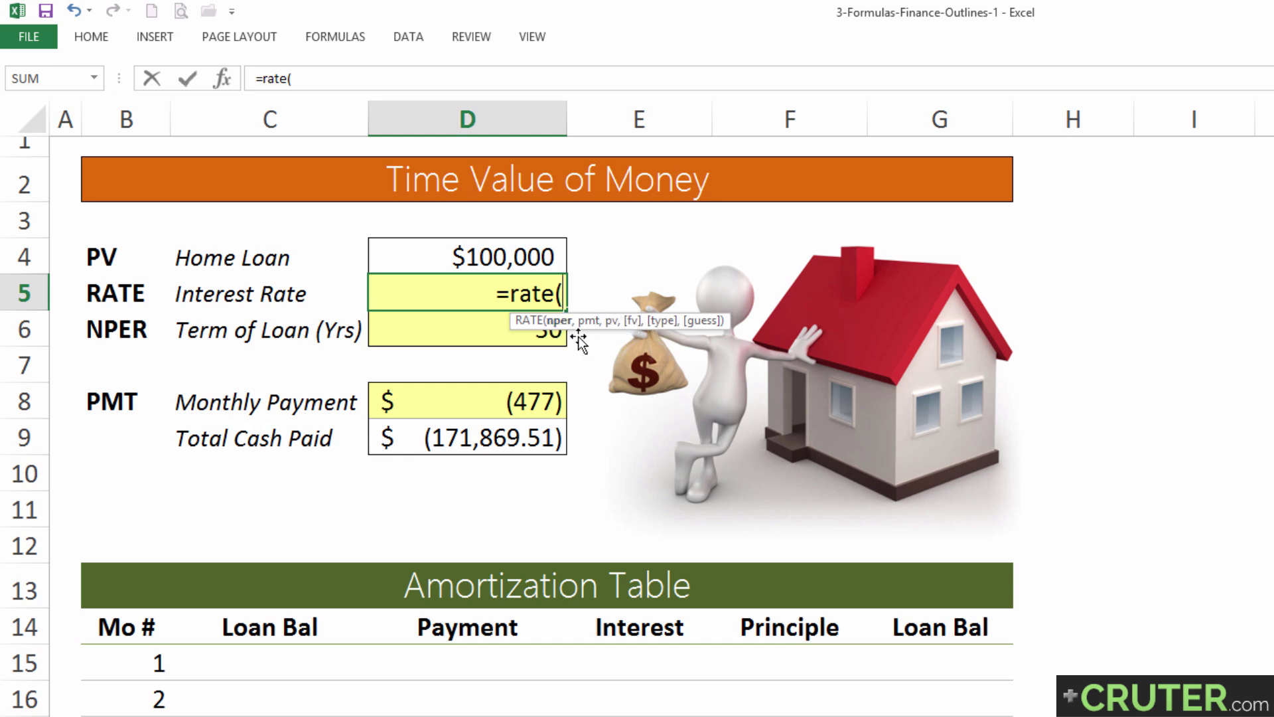
pyautogui.click(437, 333)
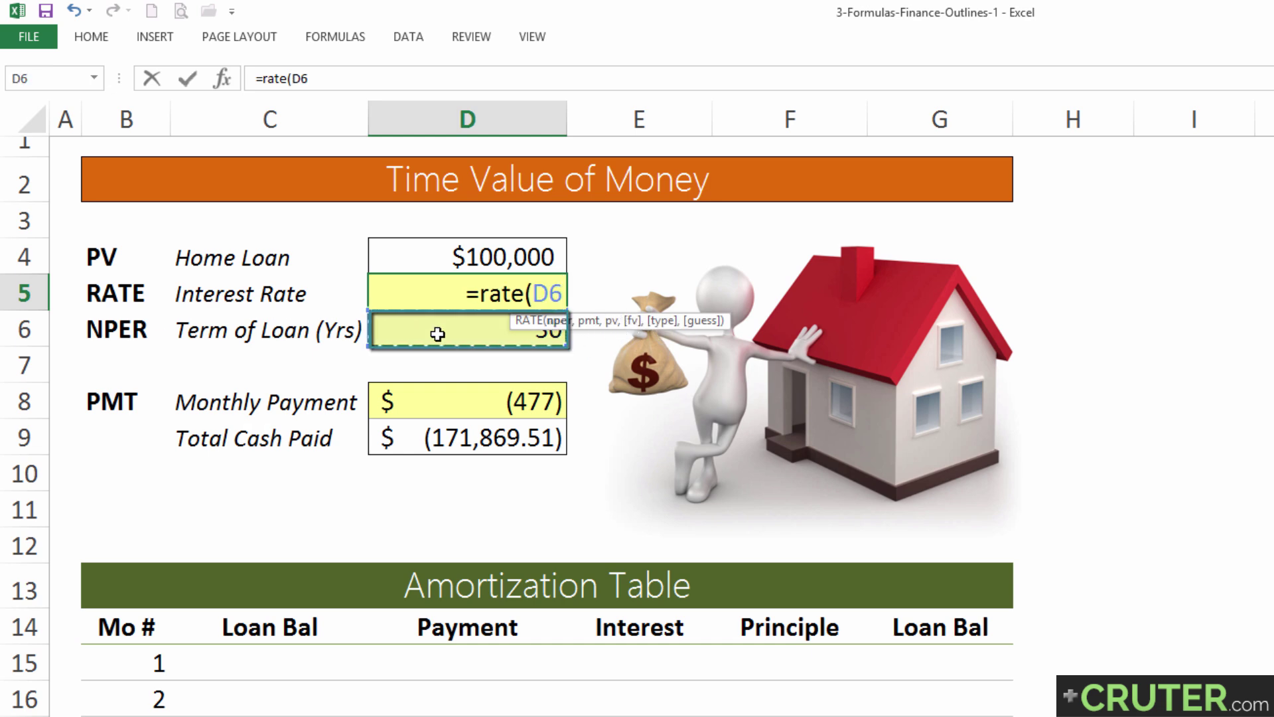
pyautogui.write('*12')
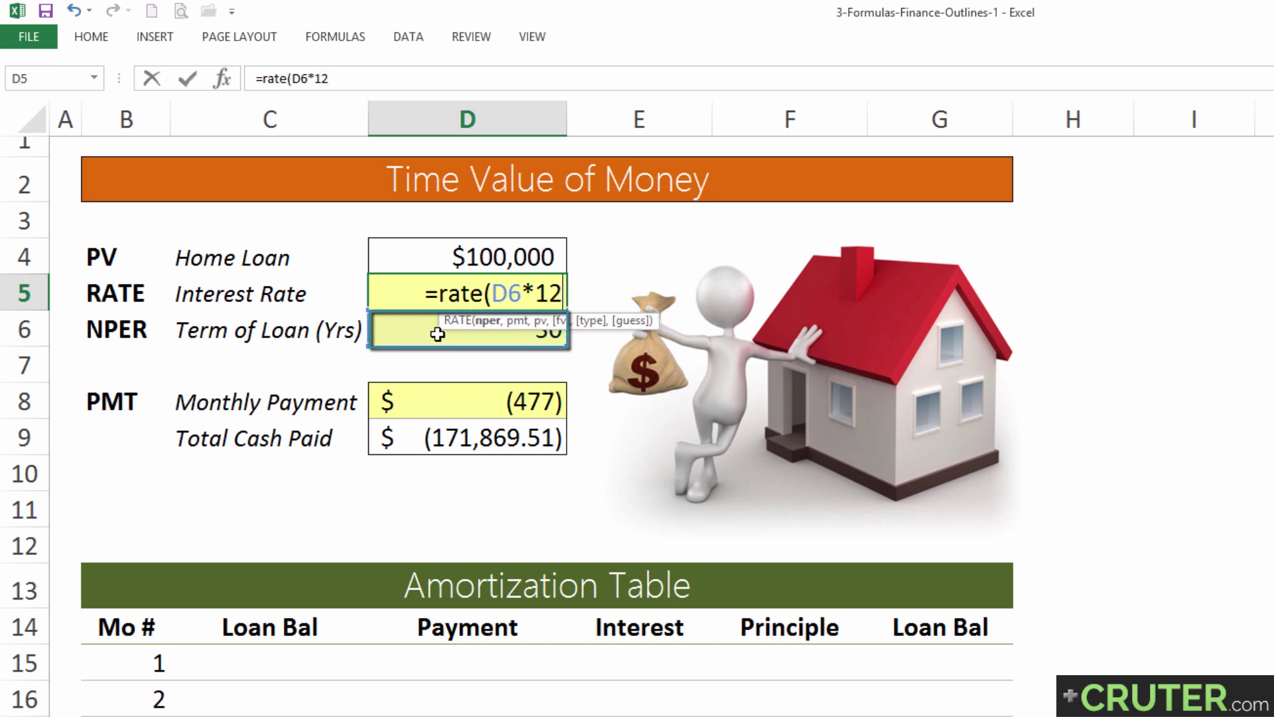
pyautogui.write(',')
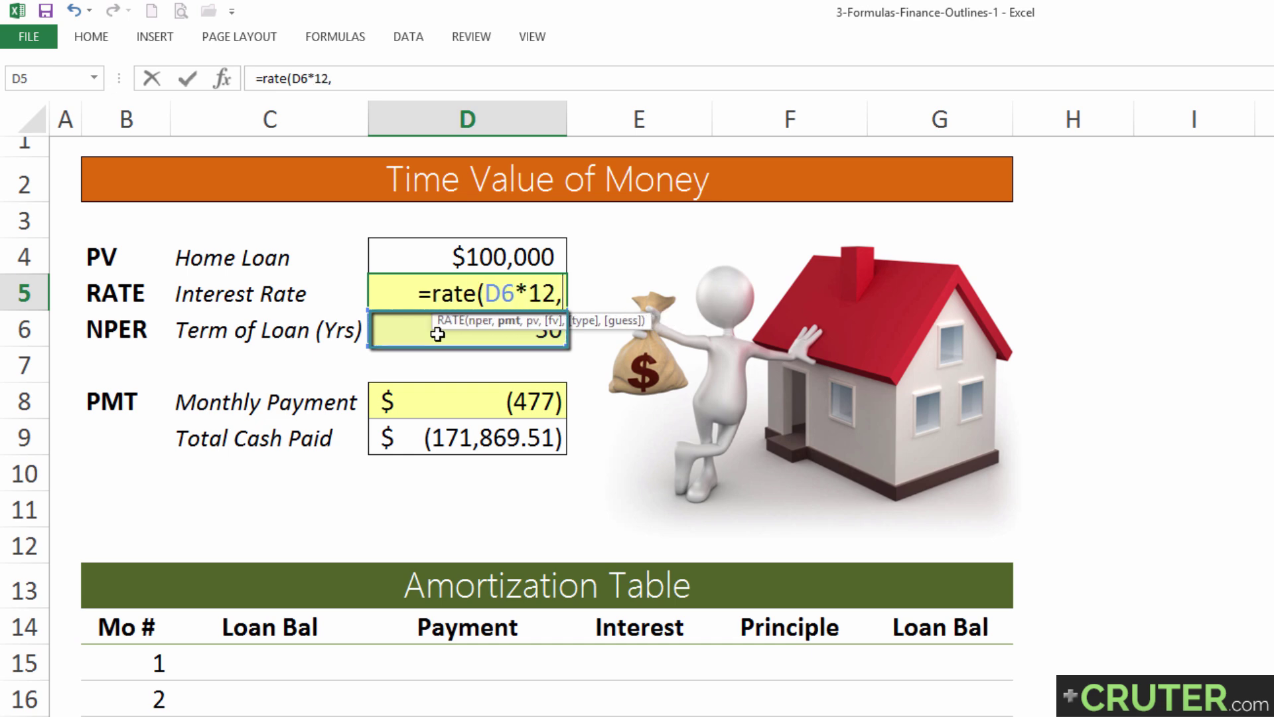
pyautogui.click(410, 406)
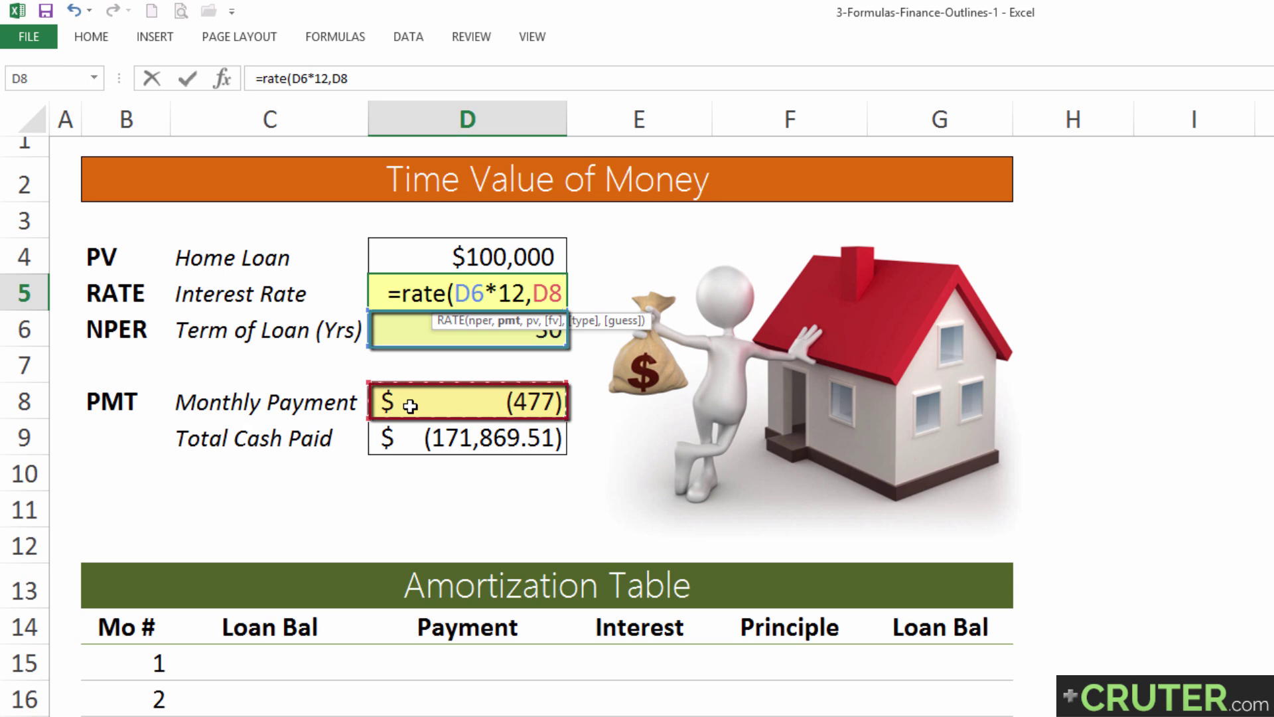
pyautogui.write(',')
pyautogui.click(426, 255)
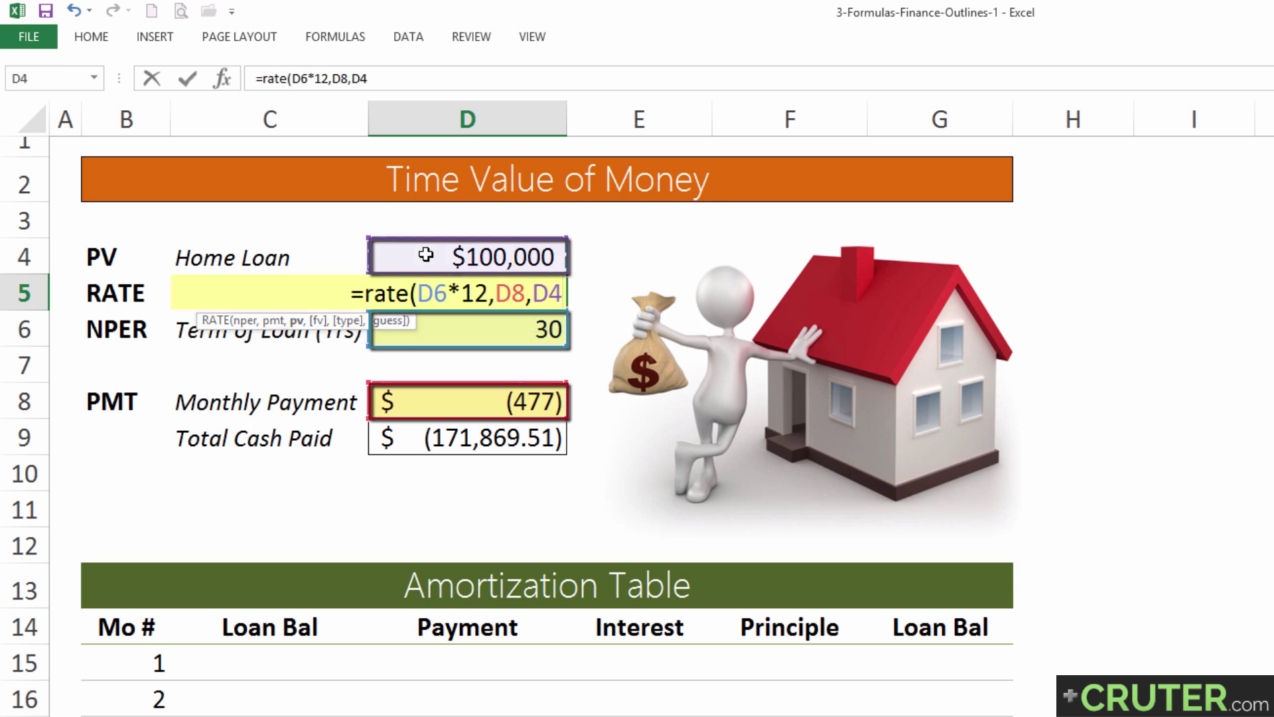
pyautogui.write(')')
pyautogui.press('Return')
pyautogui.press('Up')
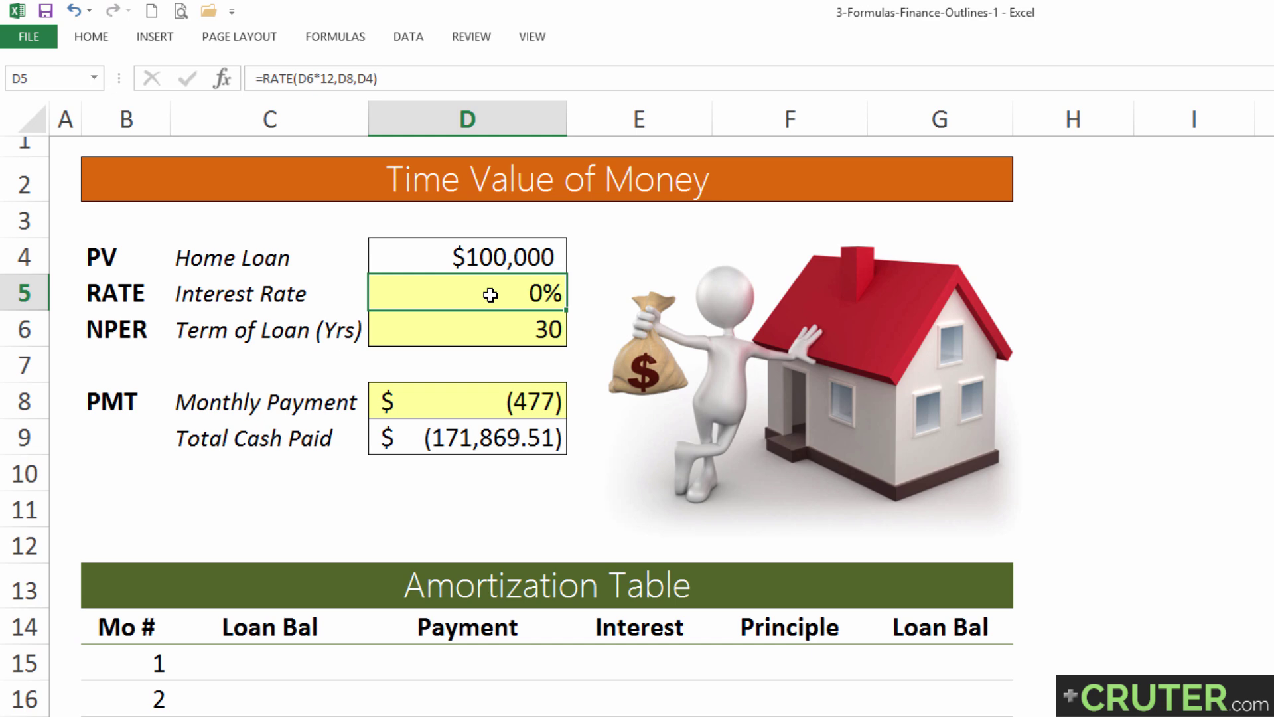
# Step: Check the arguments of the RATE formula in D5 and annualize it as =RATE(D6*12,D8,D4)*12
pyautogui.press('F2')
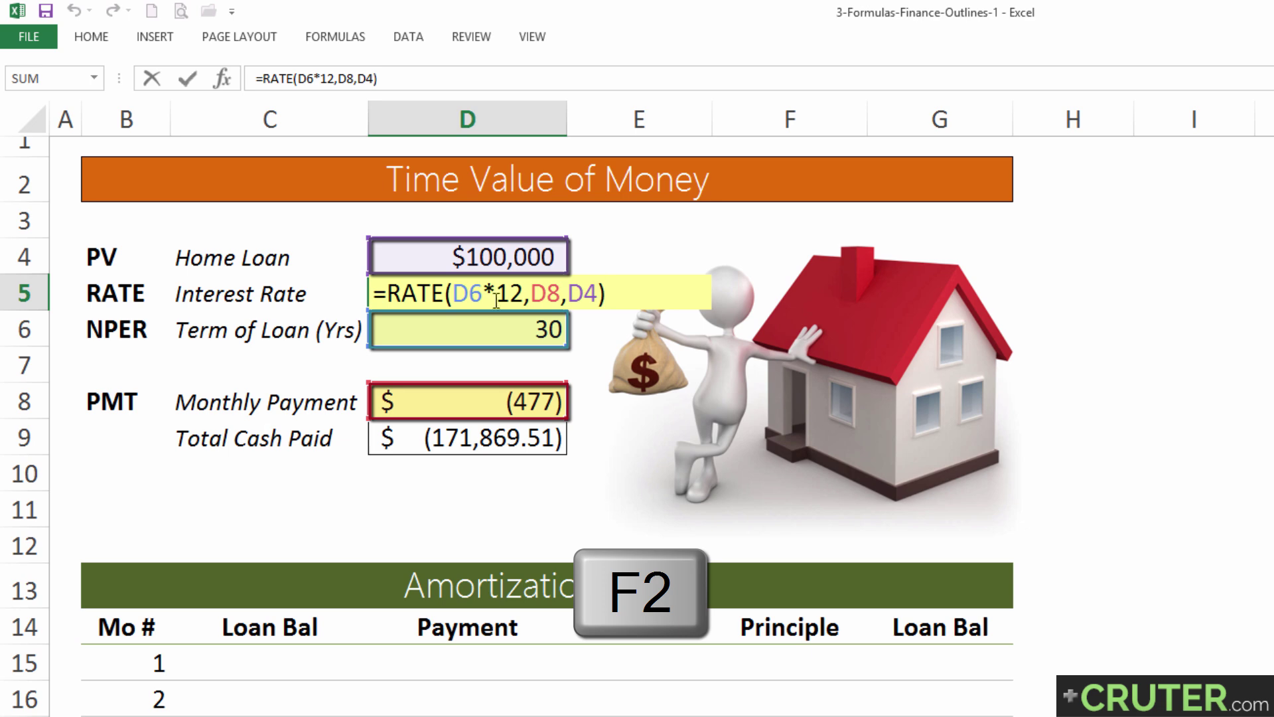
pyautogui.click(522, 294)
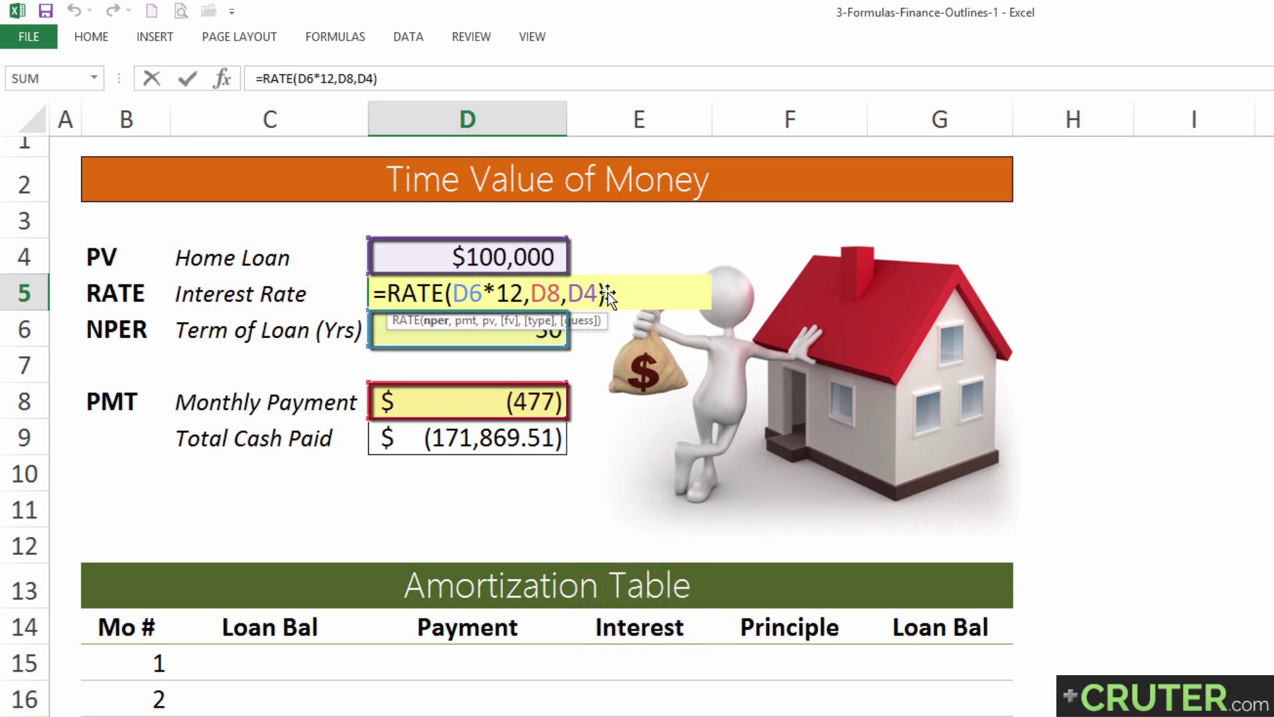
pyautogui.press('Return')
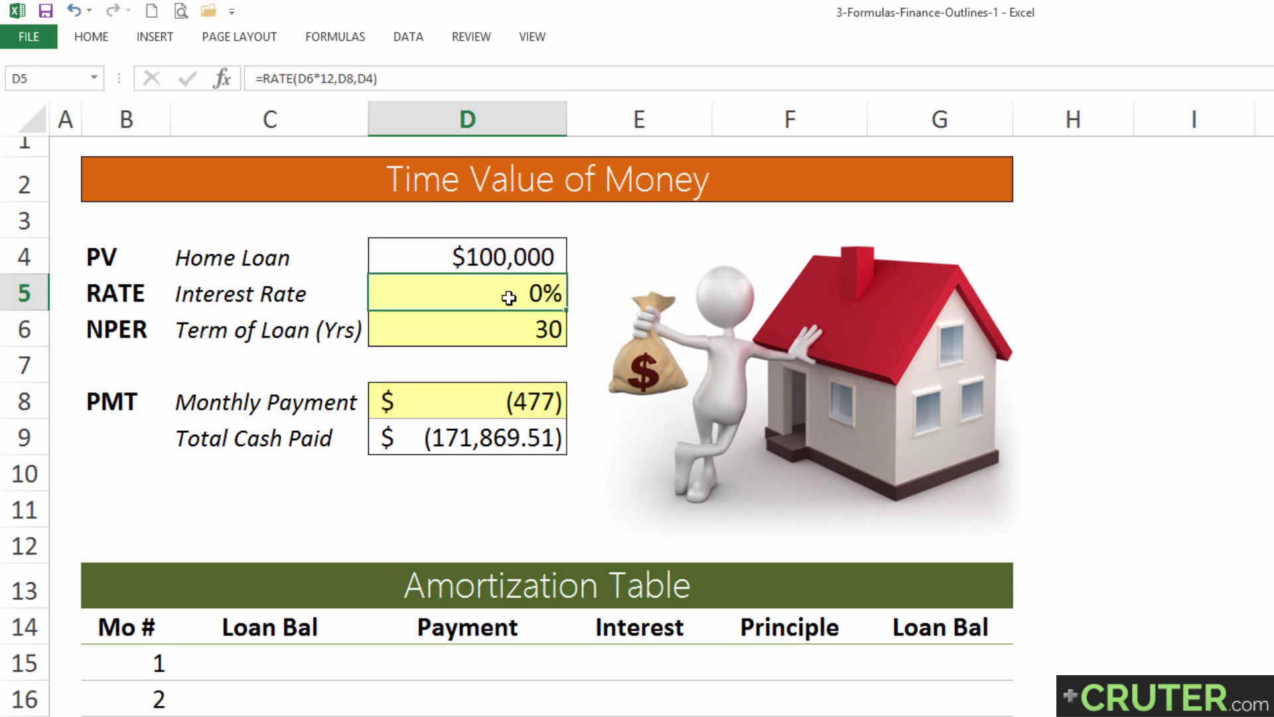
pyautogui.press('F2')
pyautogui.write('*')
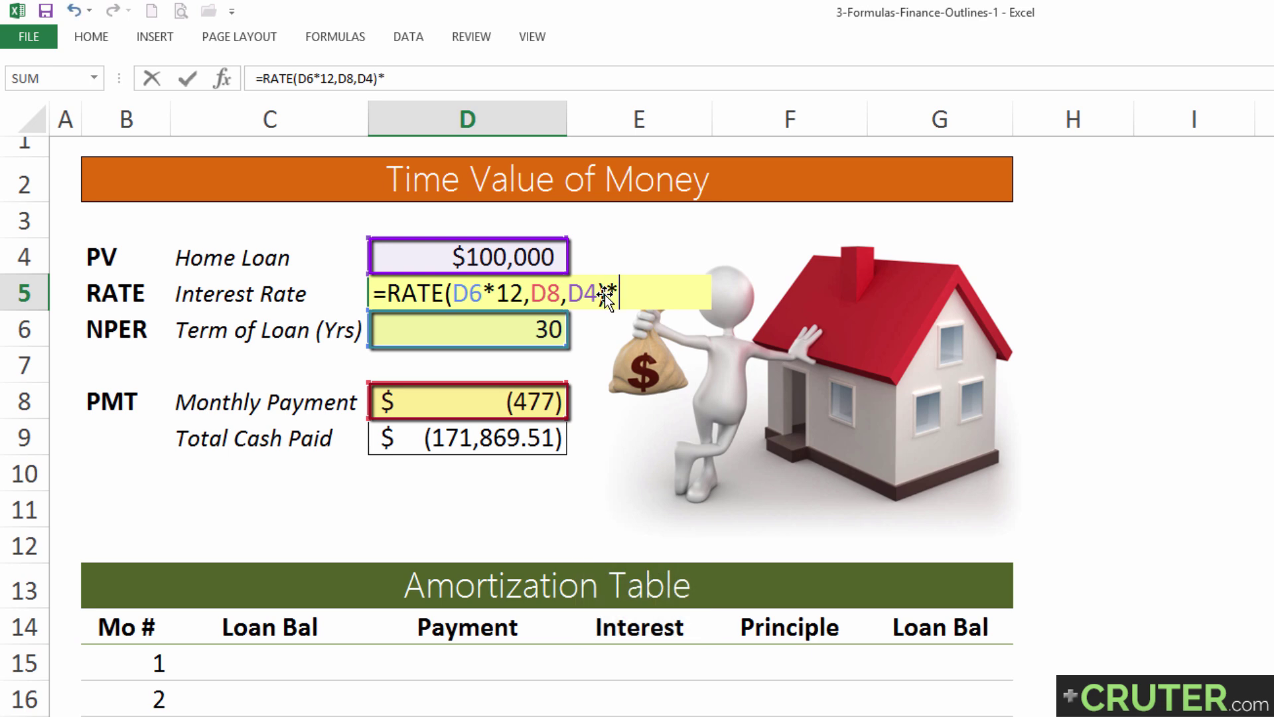
pyautogui.write('12')
pyautogui.press('Return')
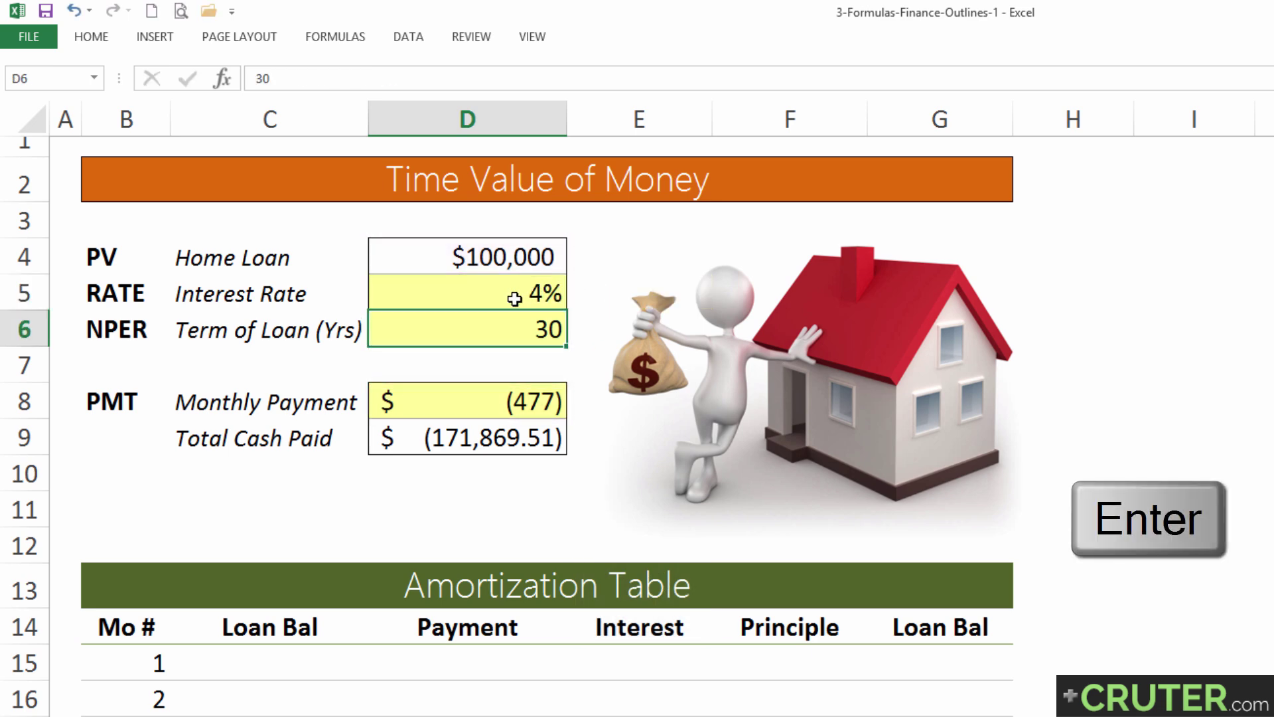
# Step: Replace the interest rate formula in D5 with the fixed value 4%
pyautogui.click(497, 295)
pyautogui.hotkey('ctrl', 'c')
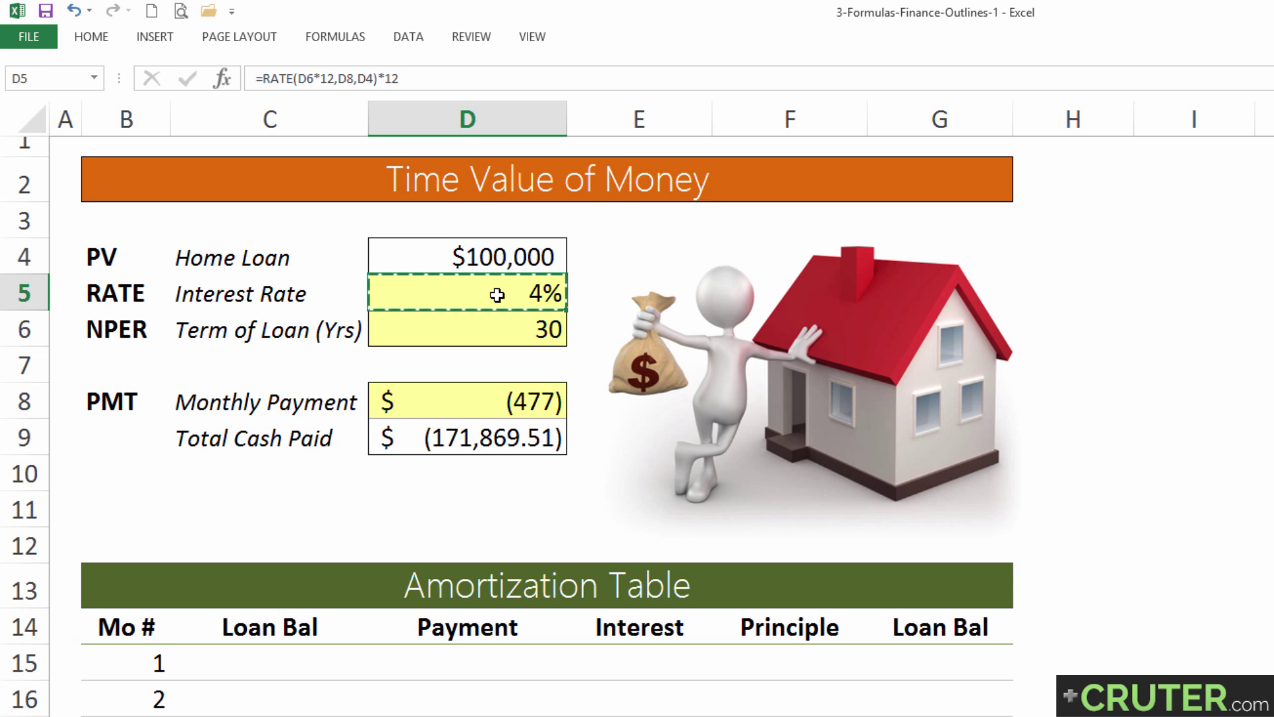
pyautogui.write('4%')
pyautogui.press('Return')
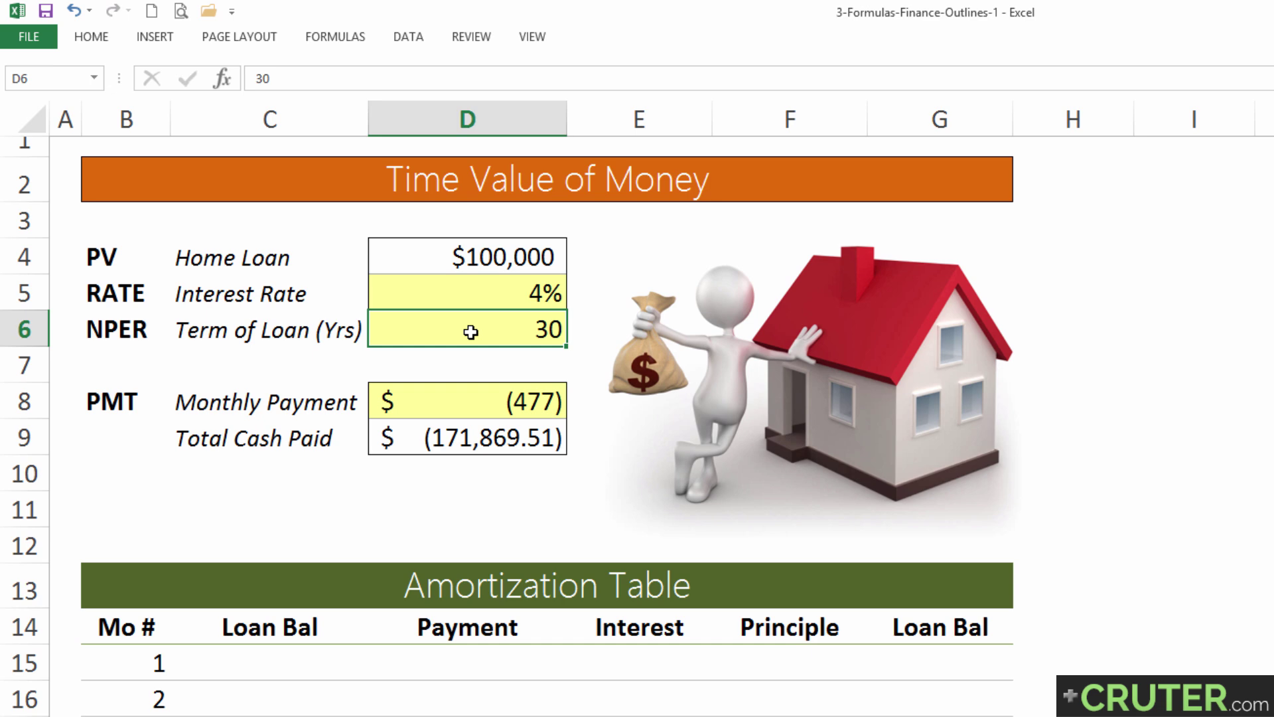
# Step: Enter the loan term formula =NPER(D5/12,D8,D4) in cell D6, using the monthly rate, monthly payment and loan amount
pyautogui.write('=nper')
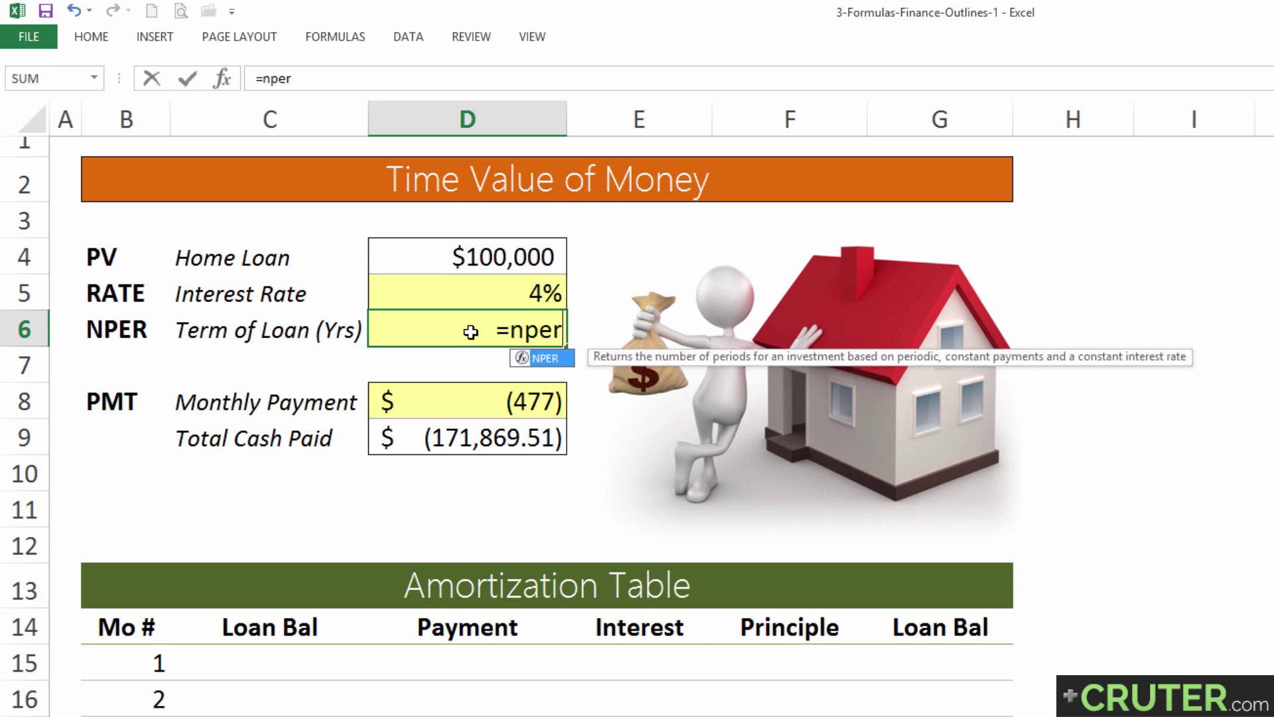
pyautogui.write('(')
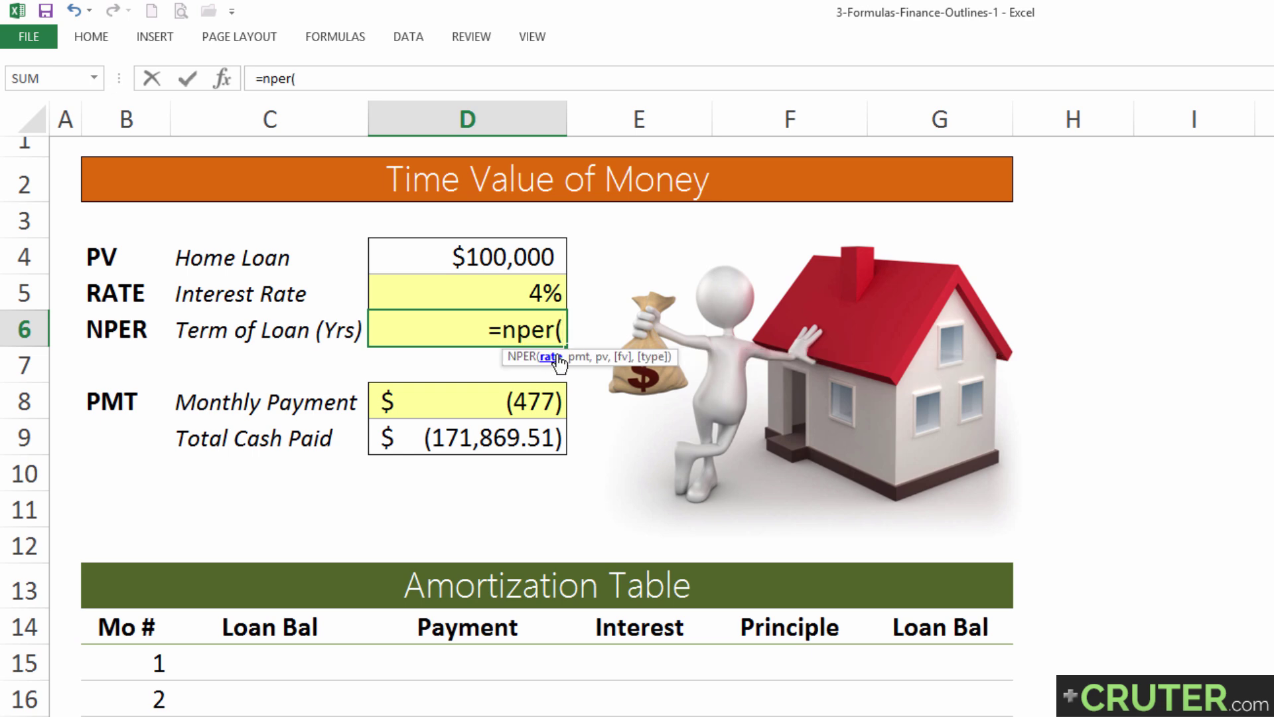
pyautogui.click(483, 292)
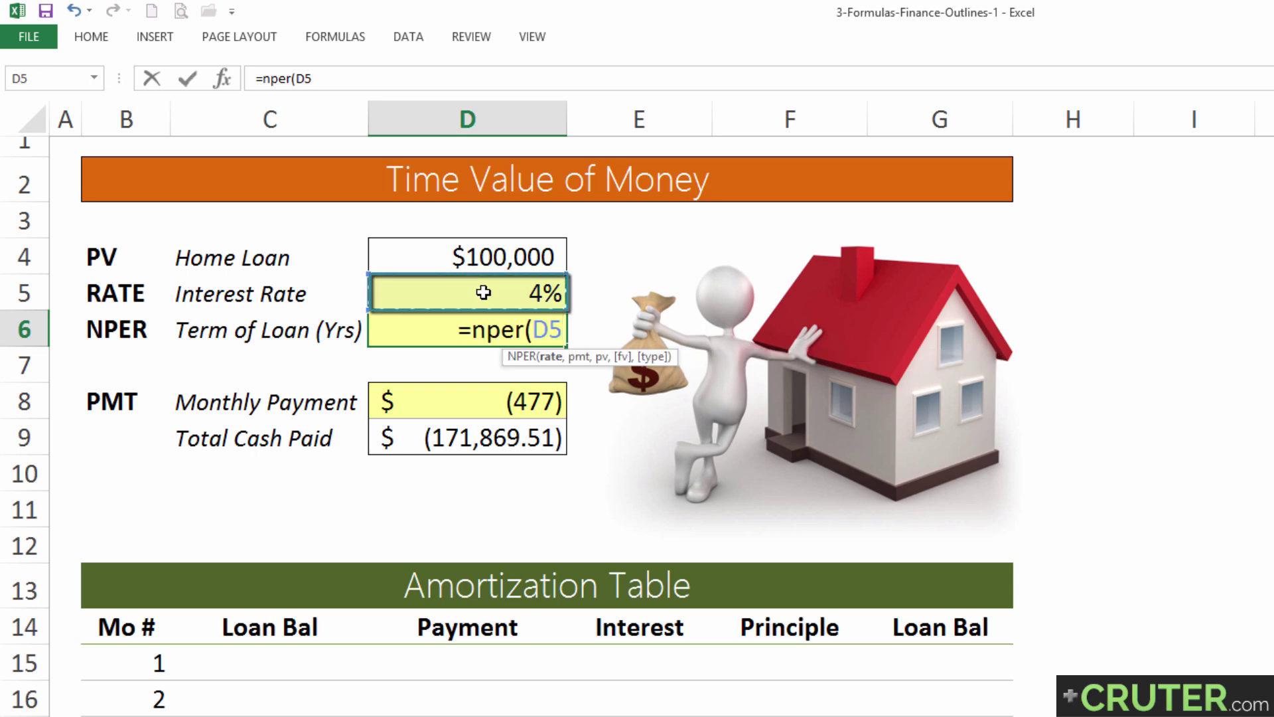
pyautogui.write('/12')
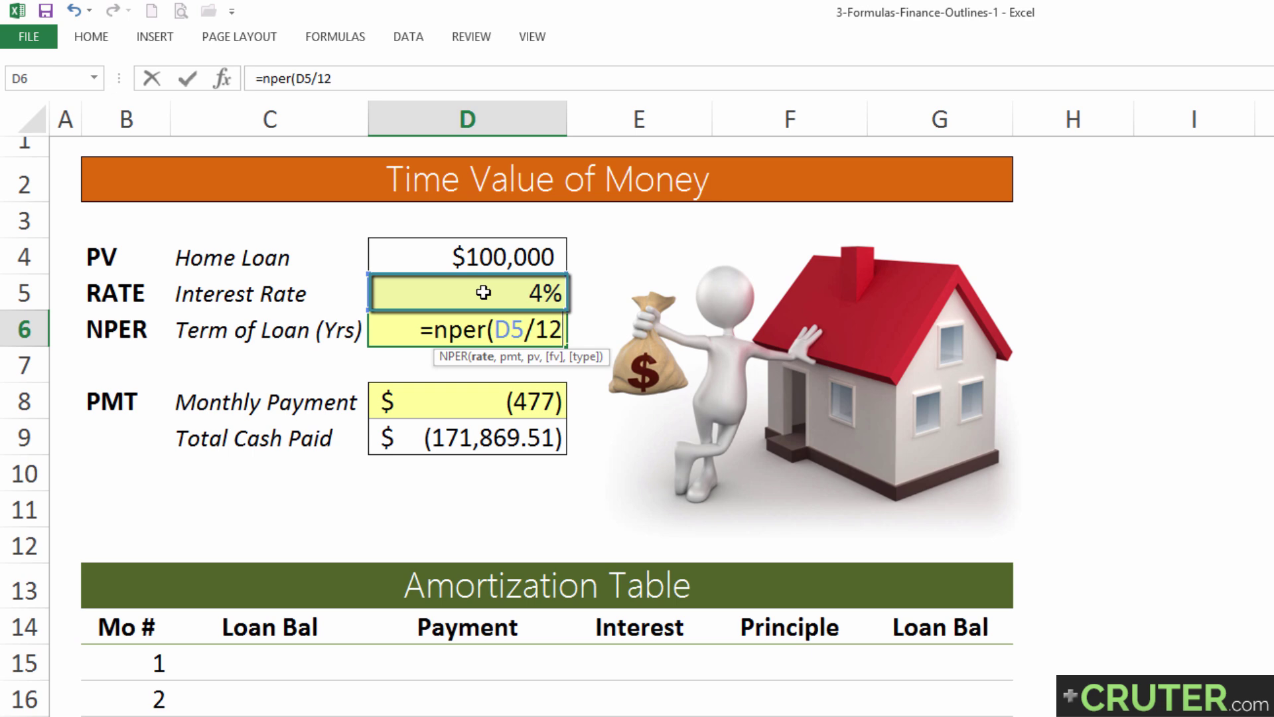
pyautogui.write(',')
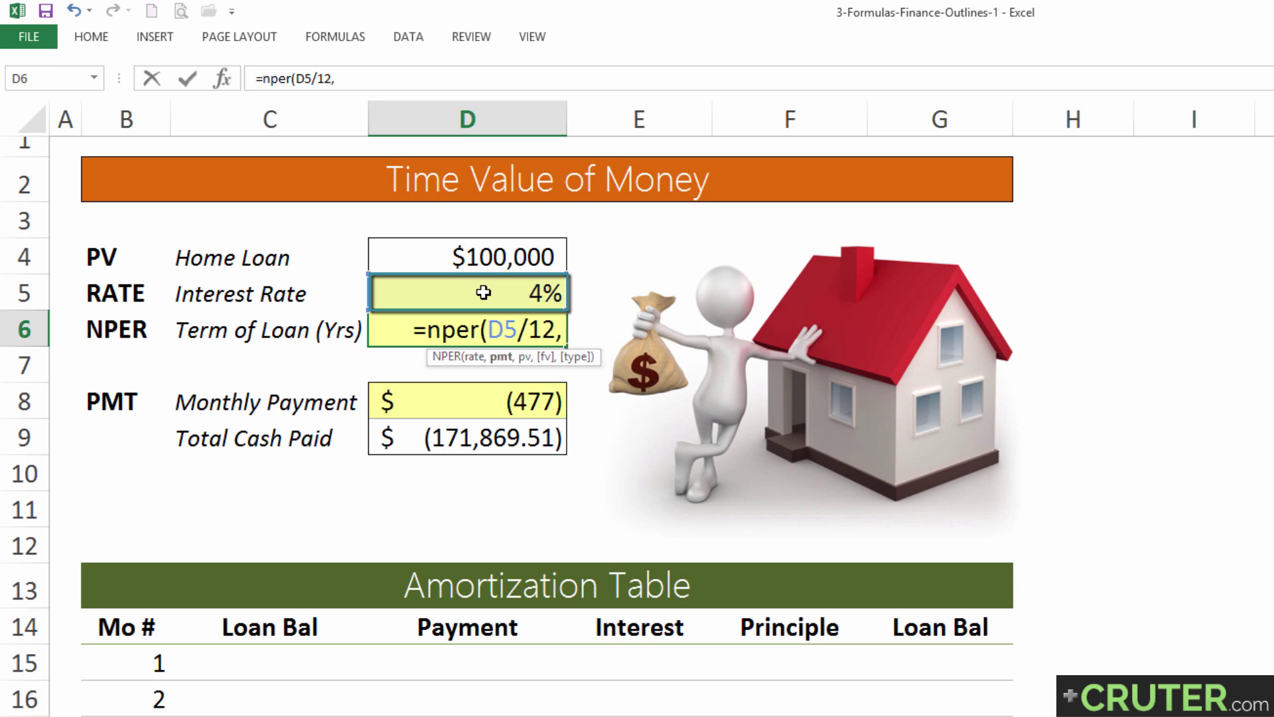
pyautogui.click(471, 402)
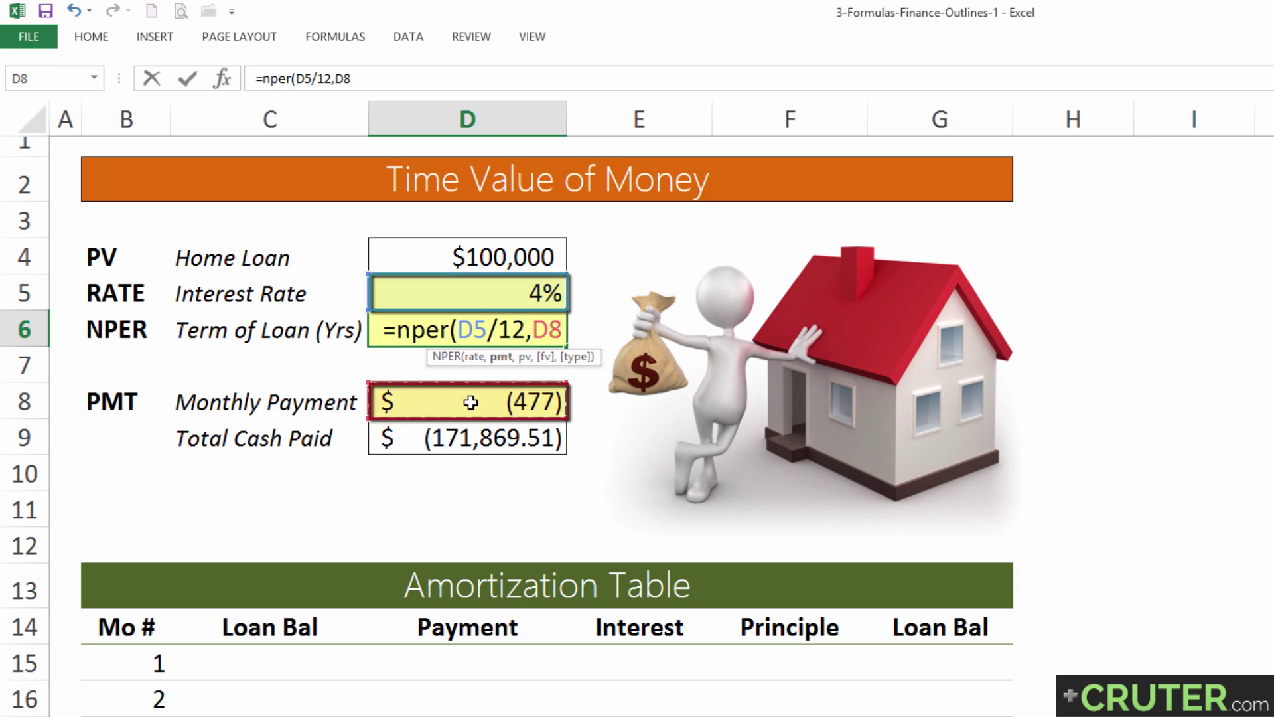
pyautogui.write(',')
pyautogui.click(423, 256)
pyautogui.write(')')
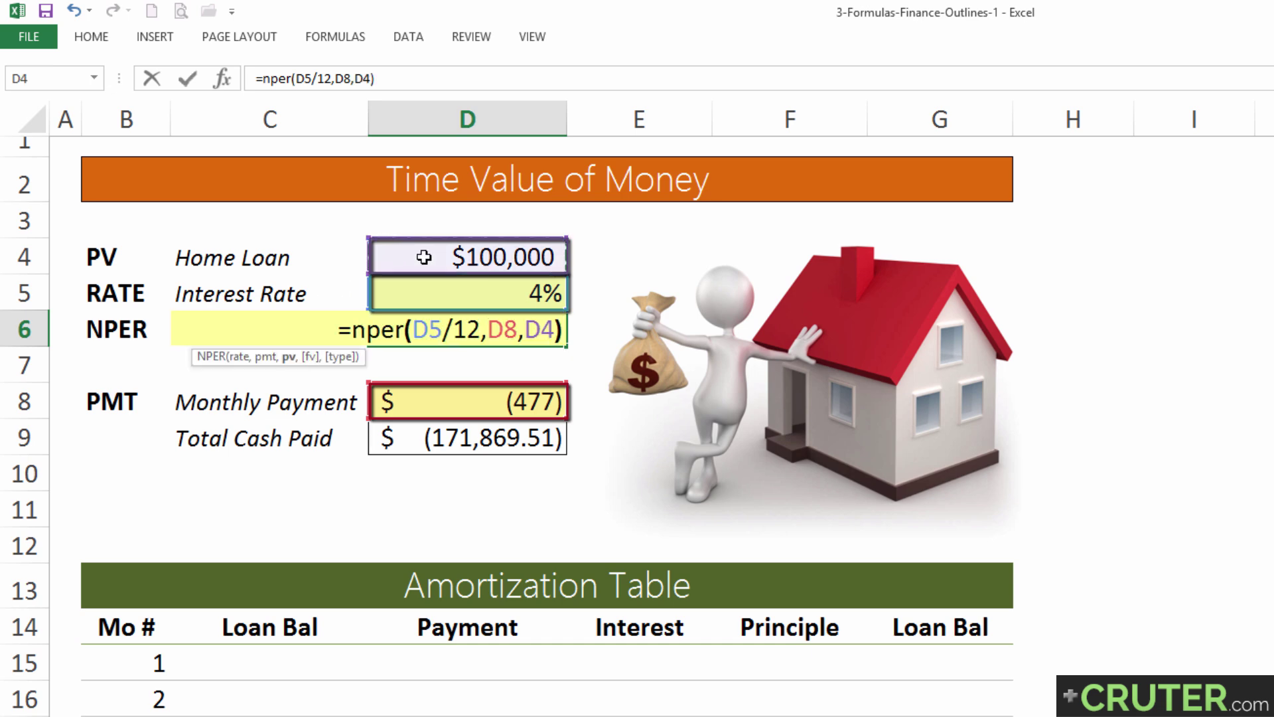
pyautogui.press('Return')
# Step: Convert the loan term in D6 from months to years by changing the formula to =NPER(D5/12,D8,D4)/12
pyautogui.click(490, 329)
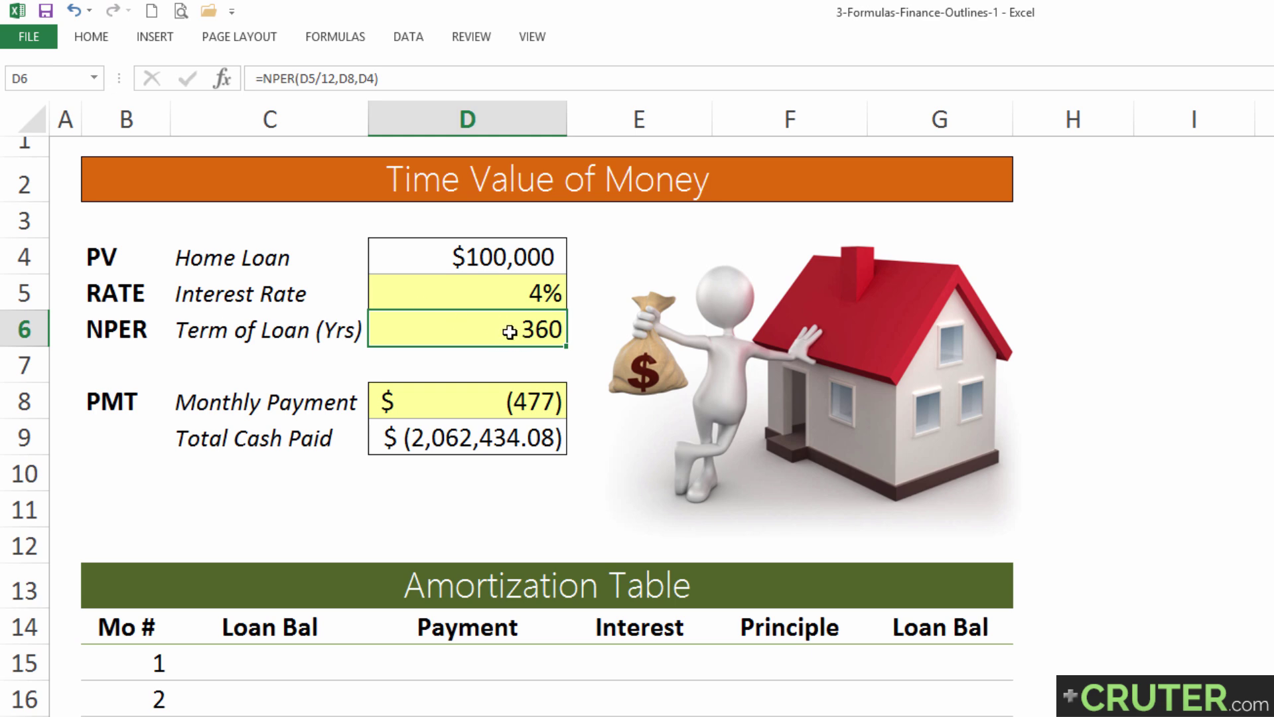
pyautogui.press('F2')
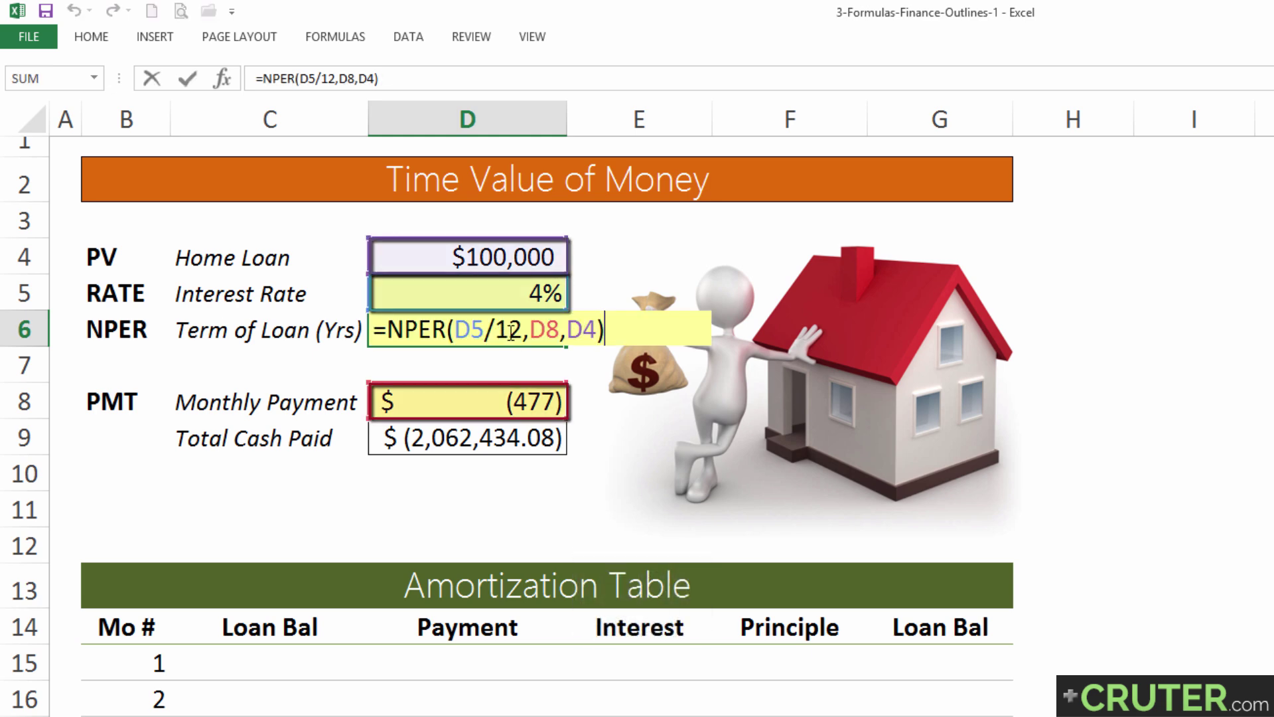
pyautogui.write('/12')
pyautogui.press('Return')
pyautogui.click(509, 332)
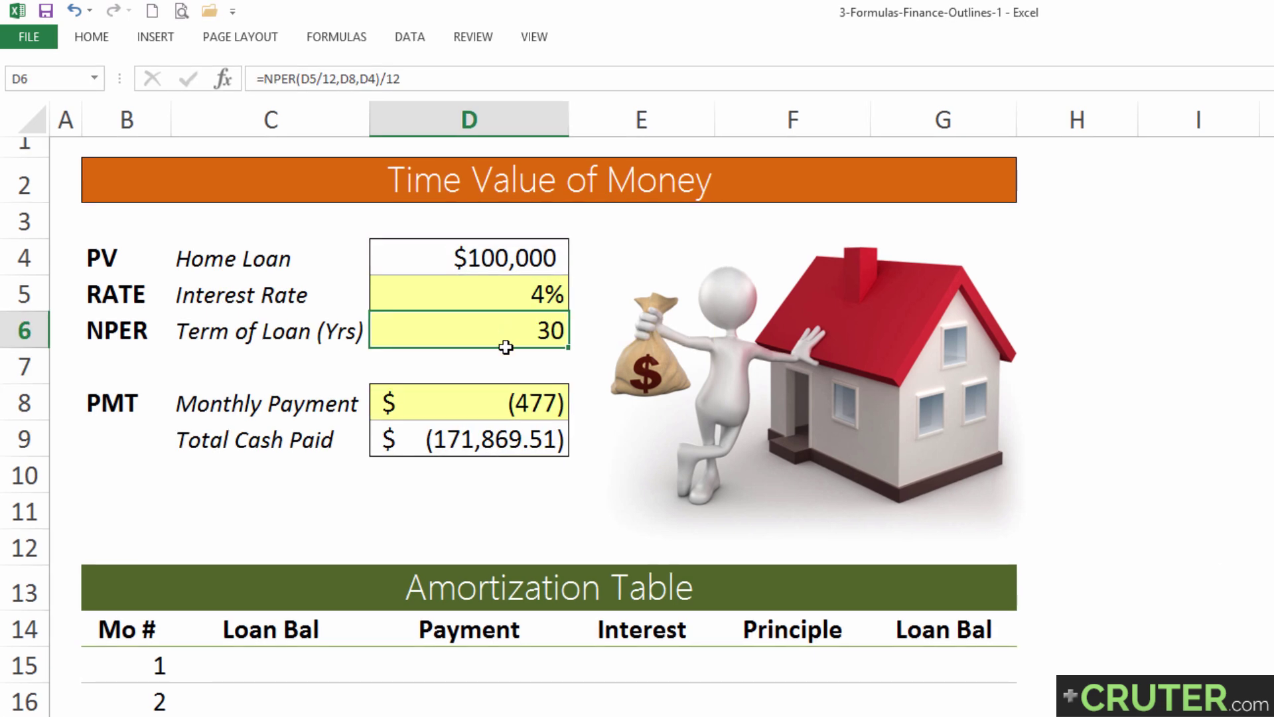
# Step: Link the month 1 opening loan balance in C15 to the home loan amount with =D4
pyautogui.moveTo(321, 583); pyautogui.dragTo(291, 656)
pyautogui.click(197, 478)
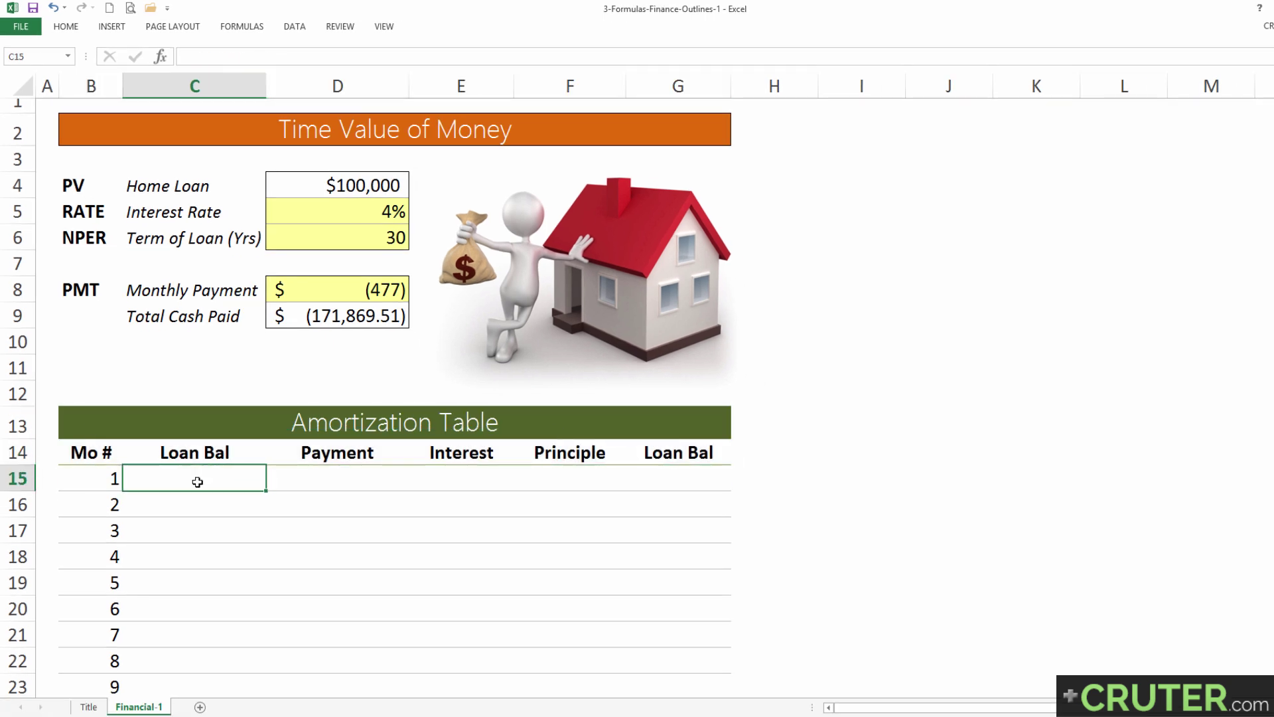
pyautogui.write('=')
pyautogui.click(316, 186)
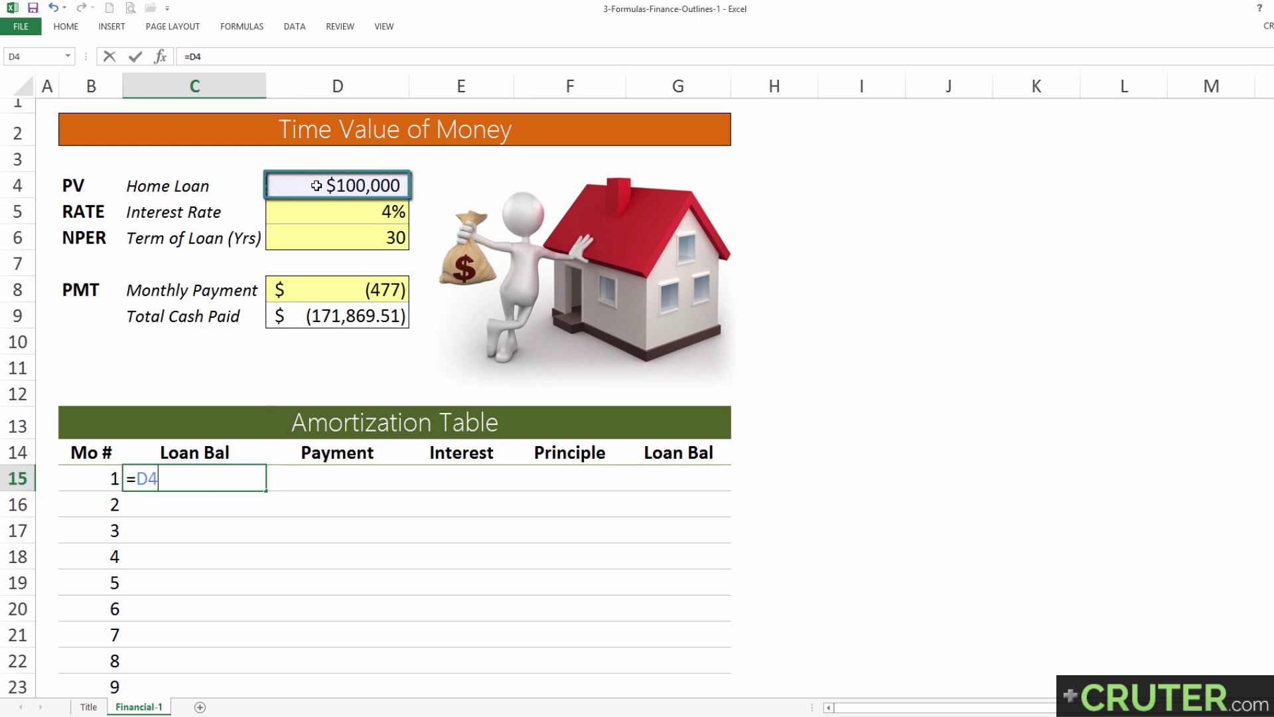
pyautogui.press('Tab')
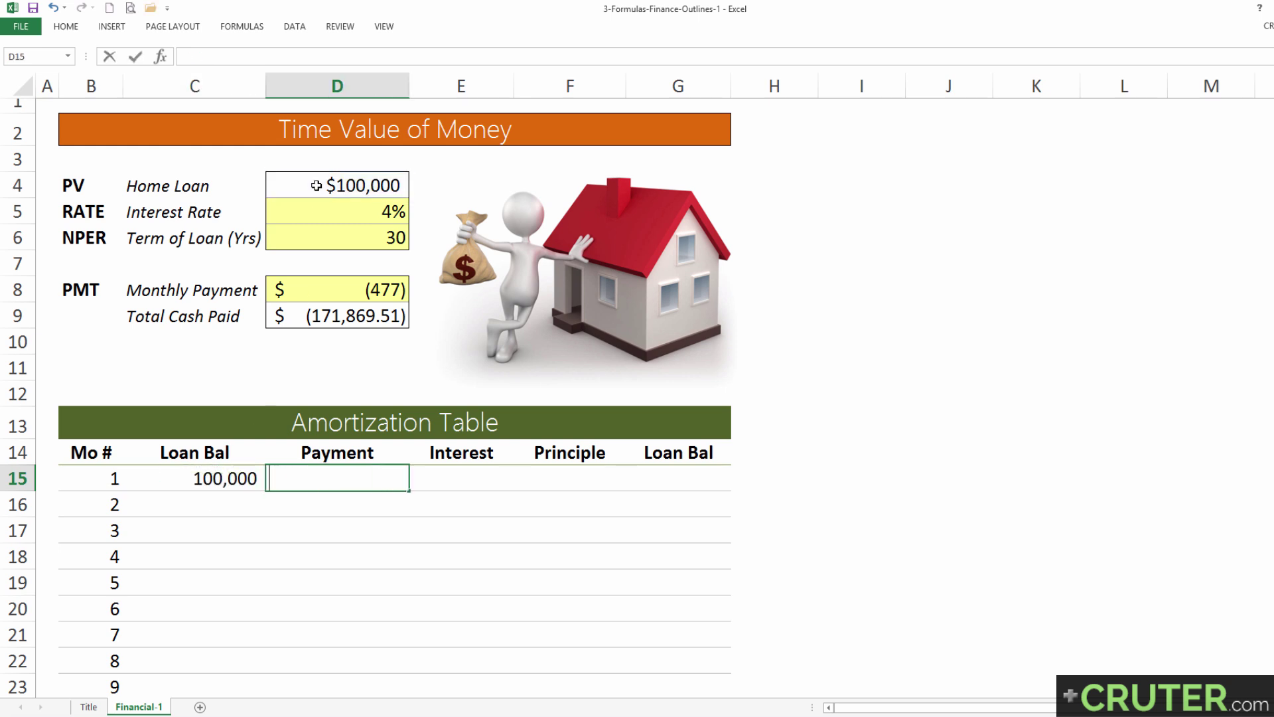
# Step: Link the month 1 payment in D15 to the monthly payment with the absolute reference =$D$8
pyautogui.write('=')
pyautogui.click(322, 290)
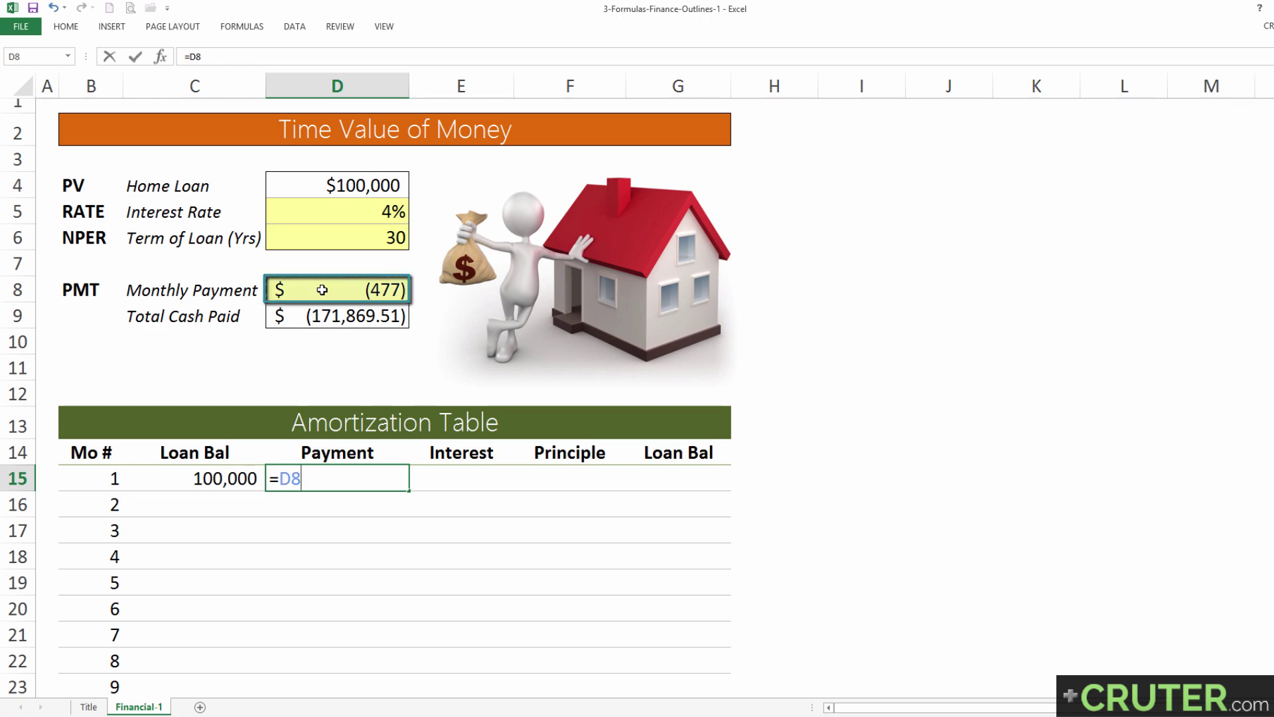
pyautogui.press('F4')
pyautogui.press('Return')
# Step: Enter the month 1 interest formula =C15*$D$5/12 in E15, with the interest rate reference made absolute
pyautogui.click(425, 456)
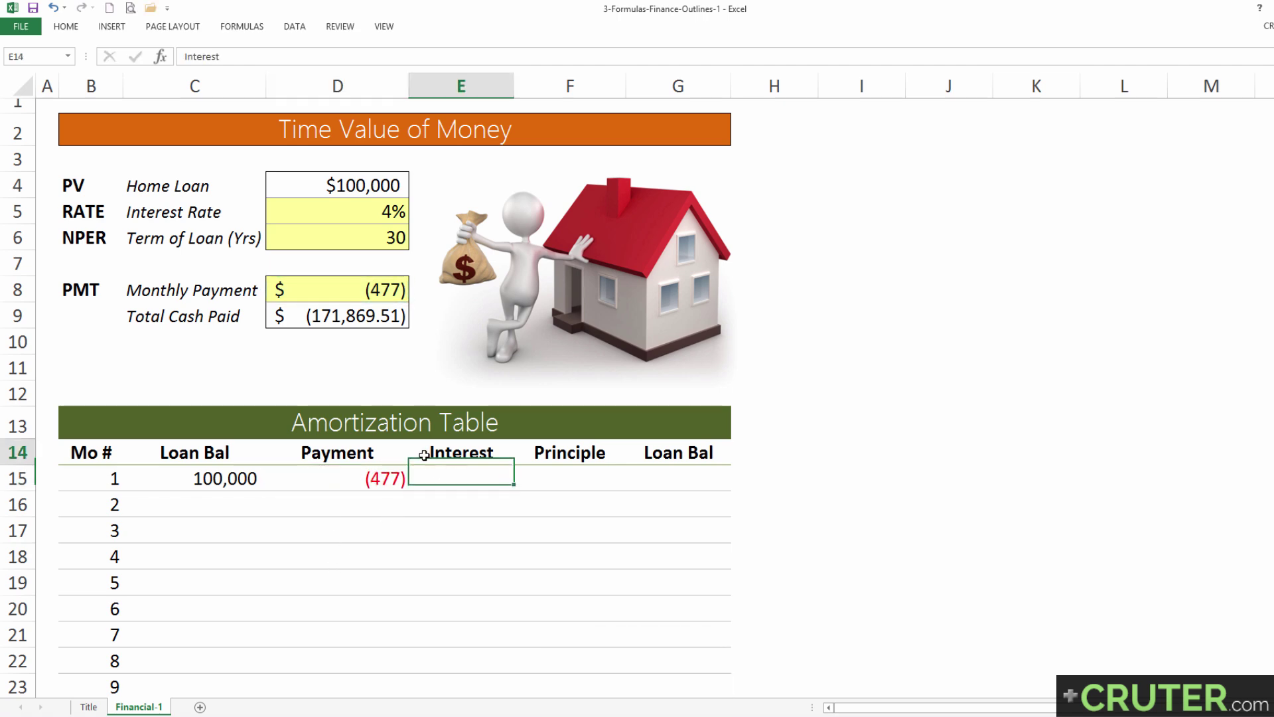
pyautogui.moveTo(424, 455); pyautogui.dragTo(566, 482)
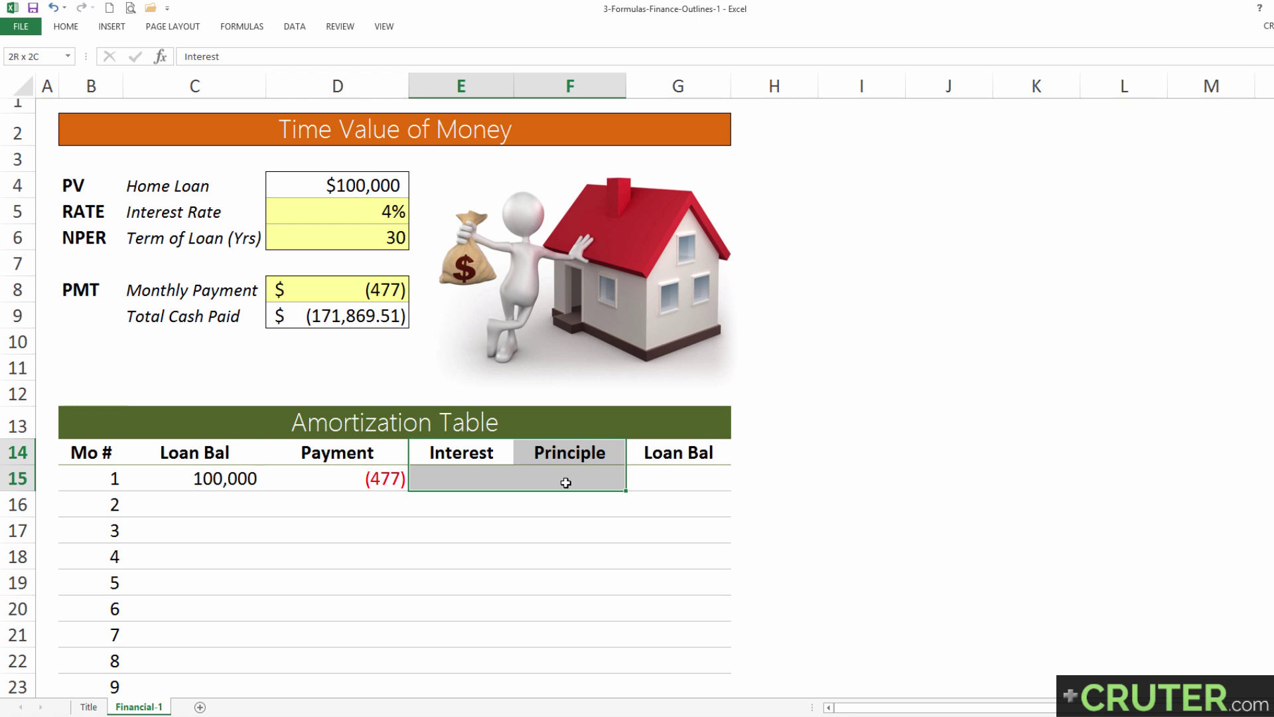
pyautogui.click(371, 479)
pyautogui.click(439, 478)
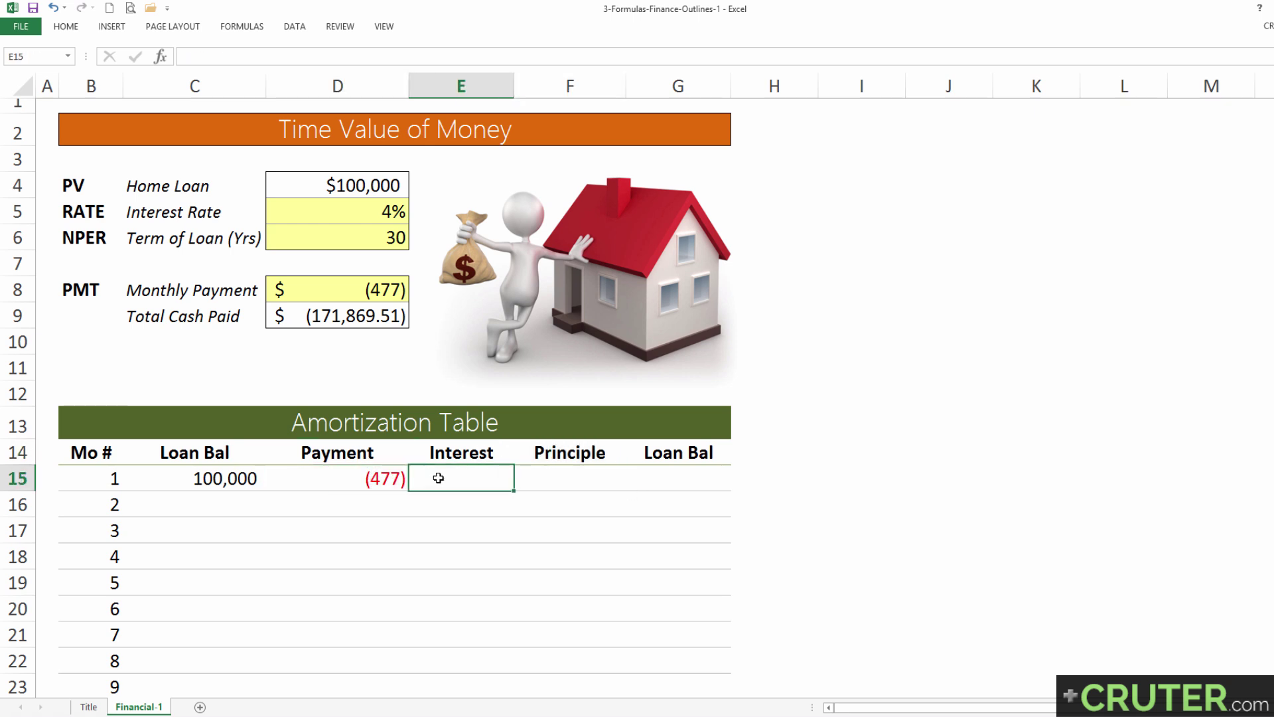
pyautogui.write('=')
pyautogui.click(235, 477)
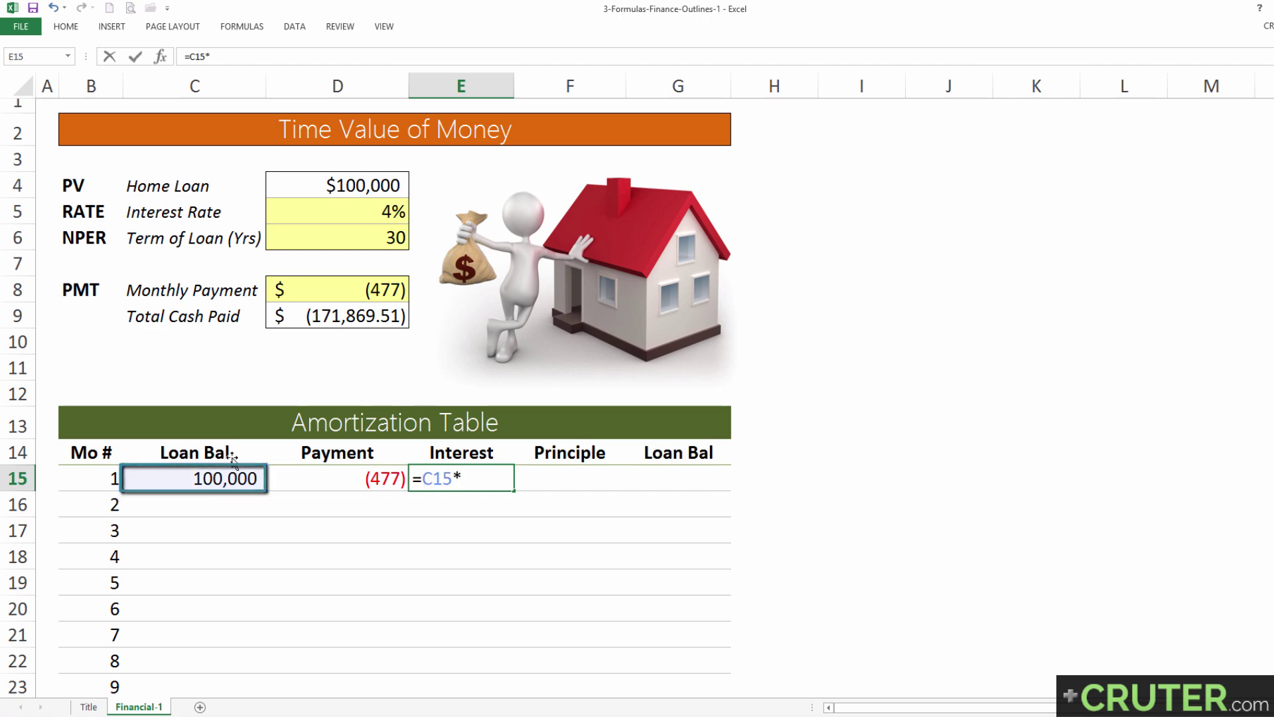
pyautogui.click(324, 212)
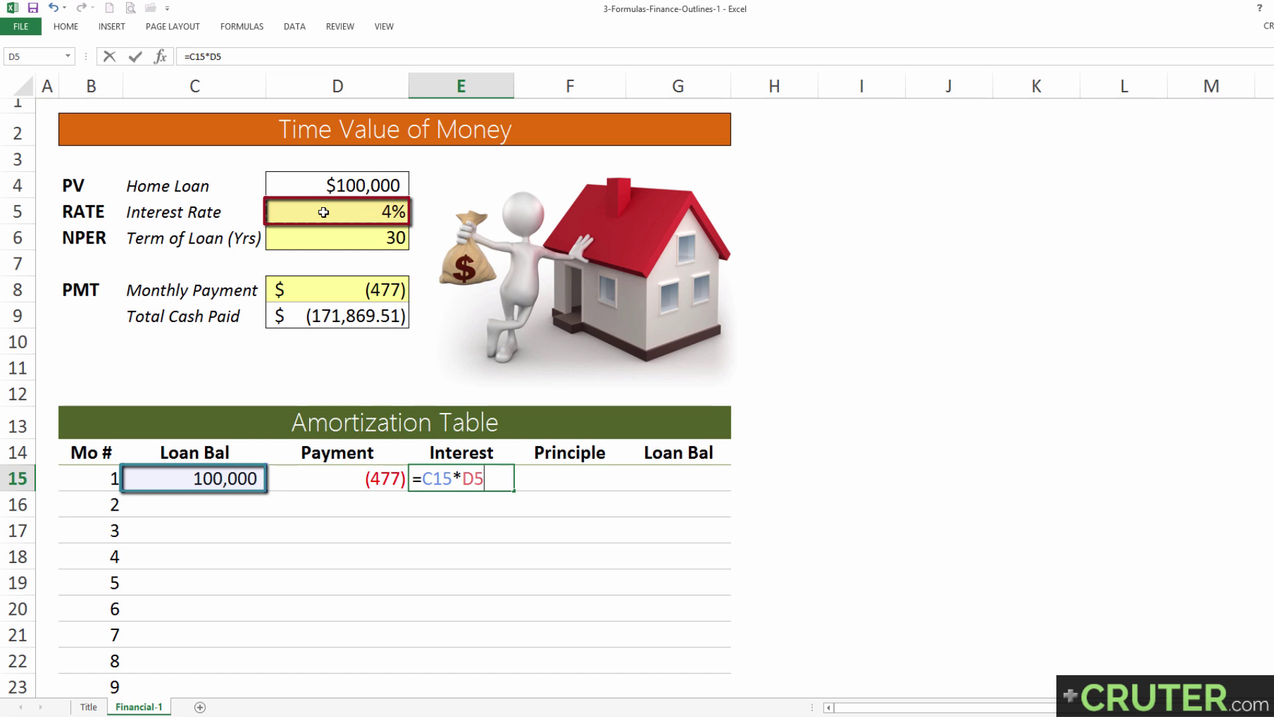
pyautogui.press('F4')
pyautogui.write('/12')
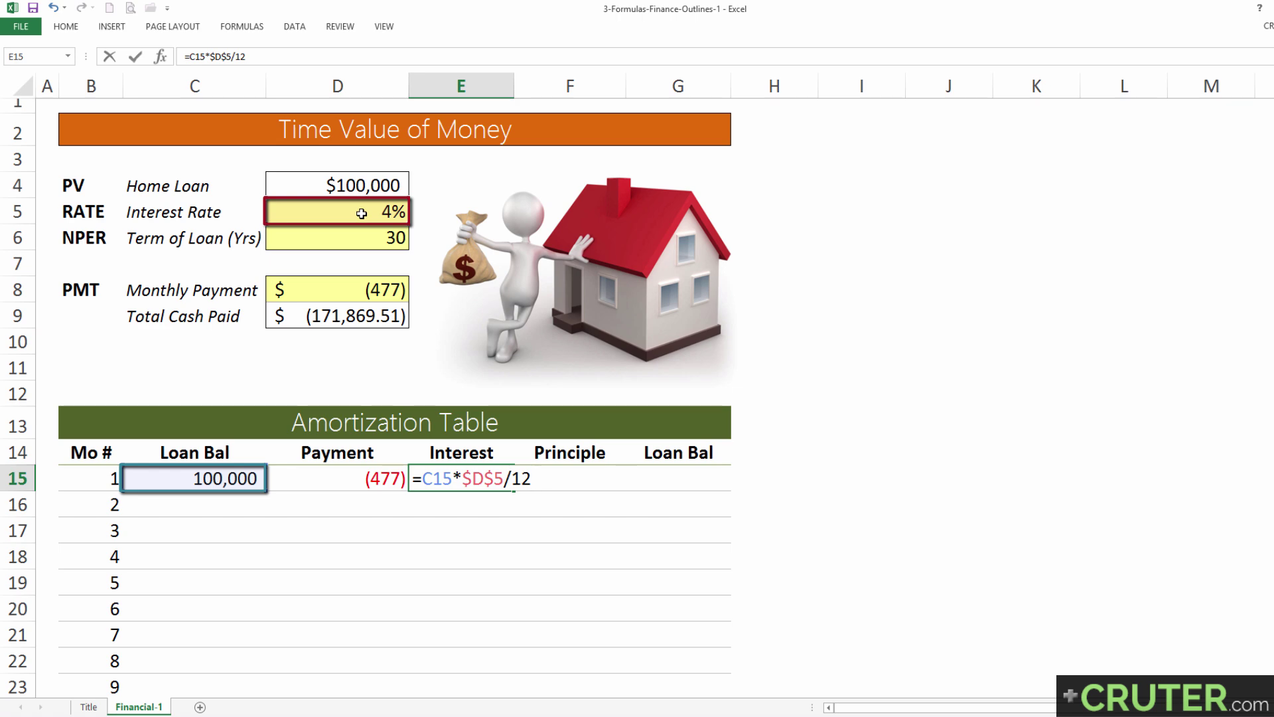
pyautogui.press('Return')
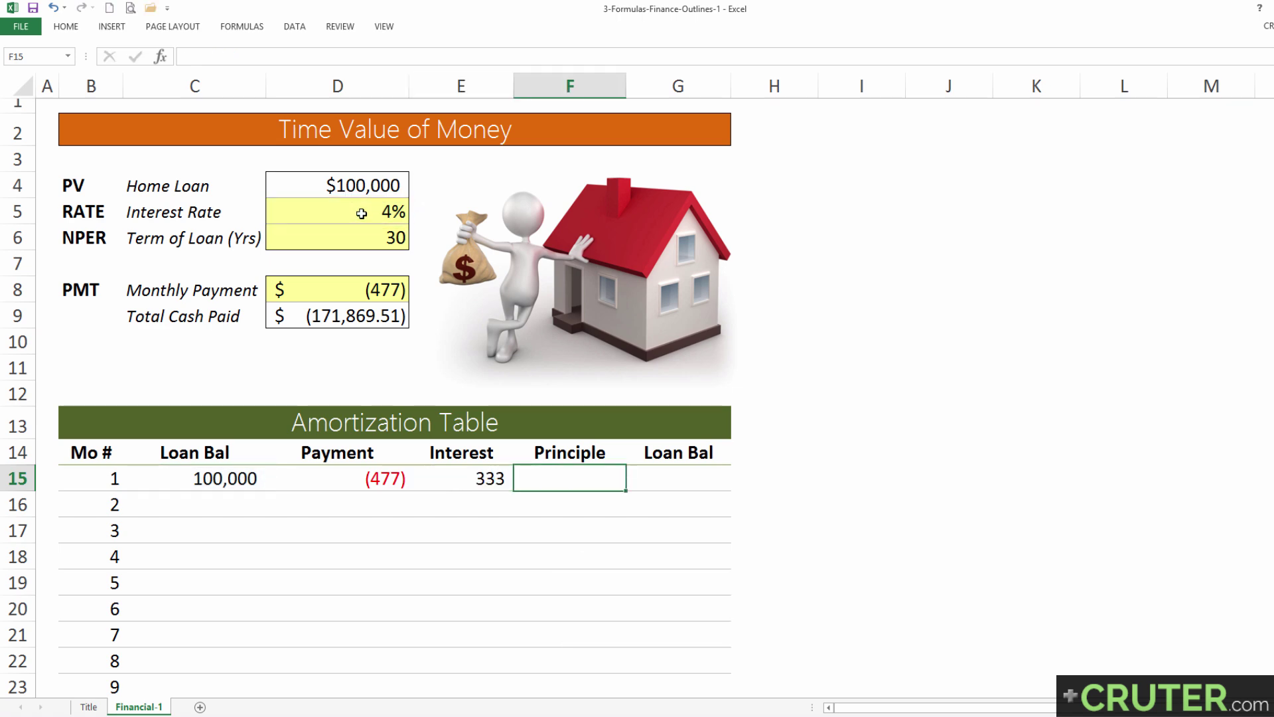
# Step: Edit the interest formula in E15 to reverse its sign so it returns a negative amount
pyautogui.press('Left')
pyautogui.press('F2')
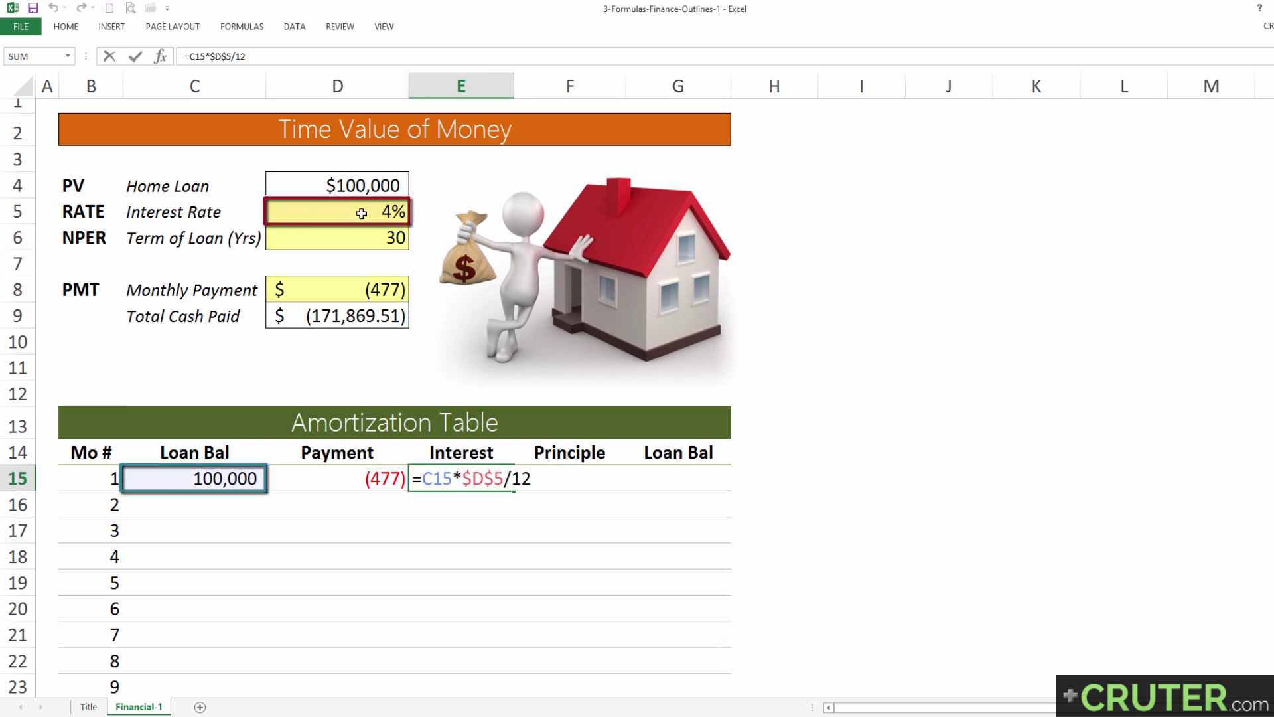
pyautogui.press('Return')
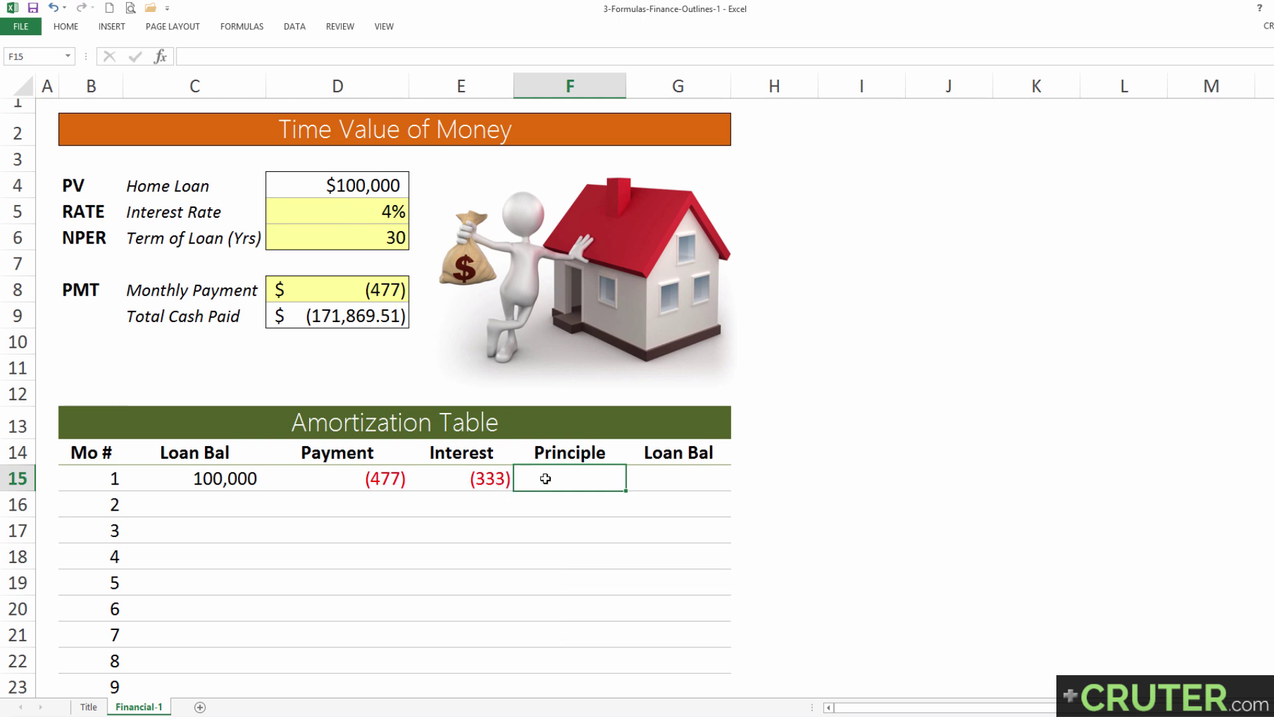
# Step: Enter the month 1 principal formula =D15-E15 in F15, subtracting the interest from the payment
pyautogui.write('=')
pyautogui.press('Left')
pyautogui.press('Left')
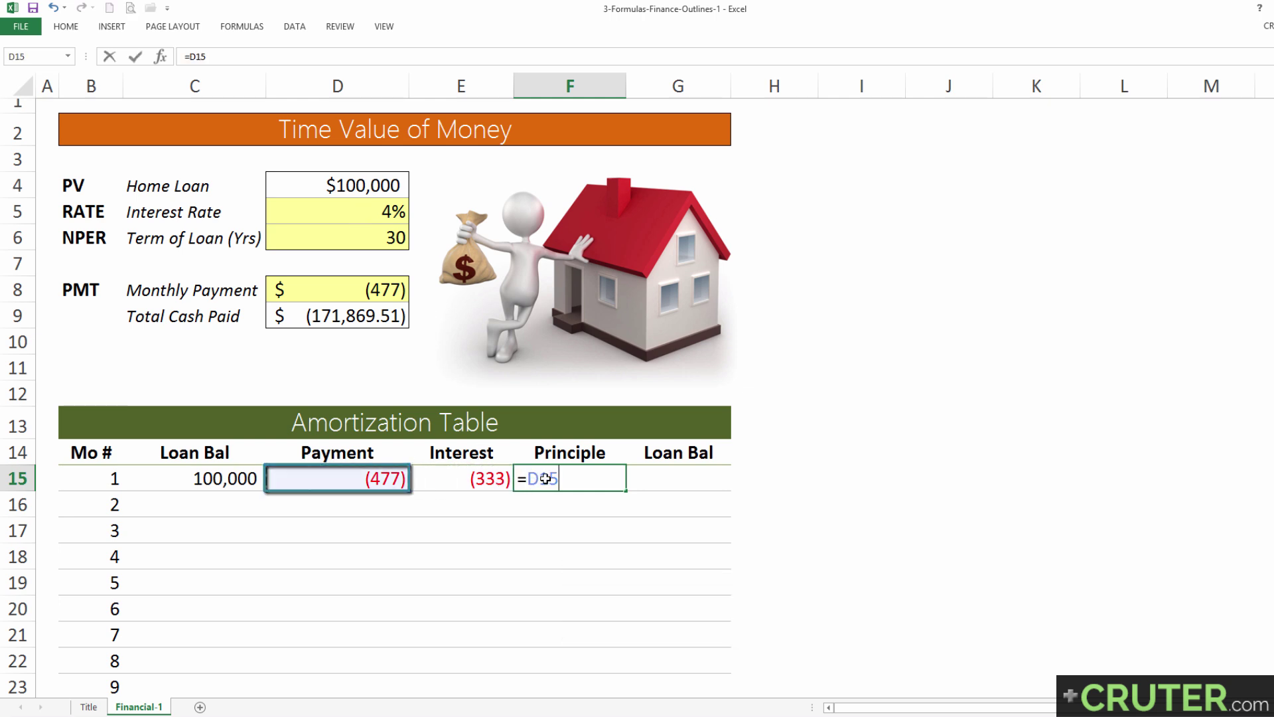
pyautogui.write('-')
pyautogui.press('Left')
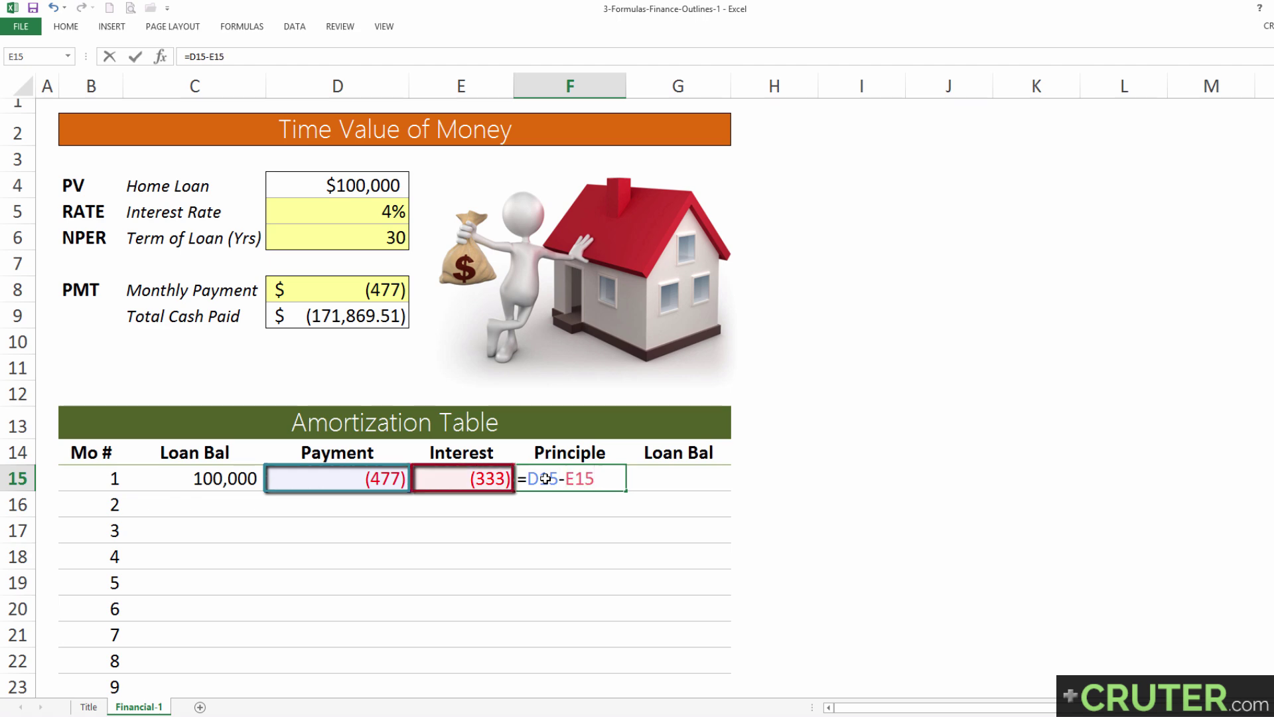
pyautogui.press('Return')
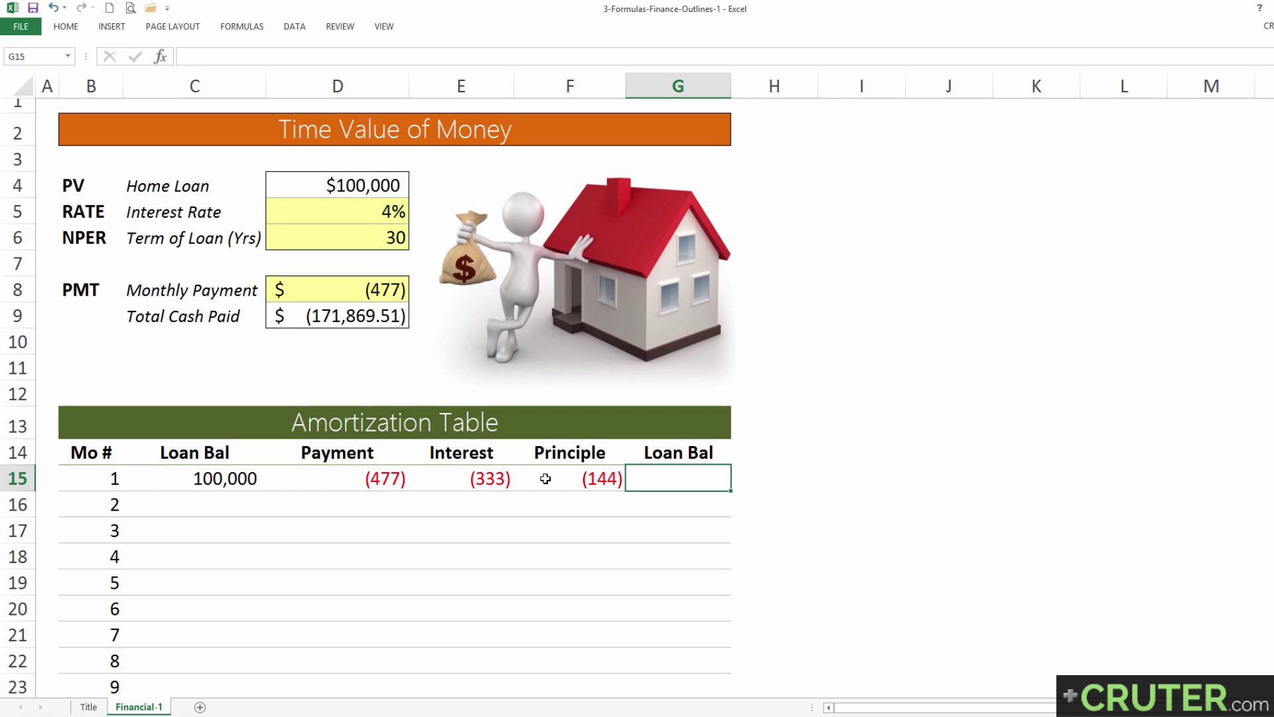
# Step: Enter the month 1 closing loan balance formula =C15+F15 in G15, adding the principal to the opening balance
pyautogui.write('=')
pyautogui.press('Left')
pyautogui.press('Left')
pyautogui.press('Left')
pyautogui.press('Left')
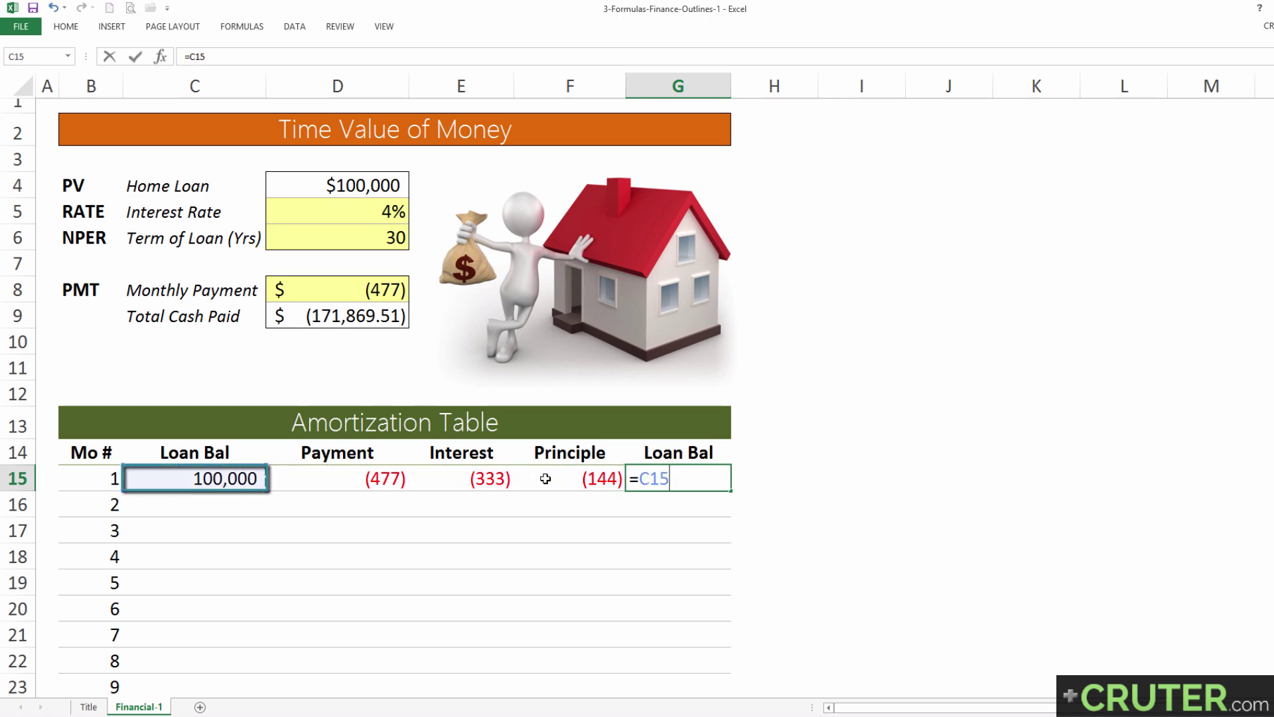
pyautogui.write('+')
pyautogui.press('Left')
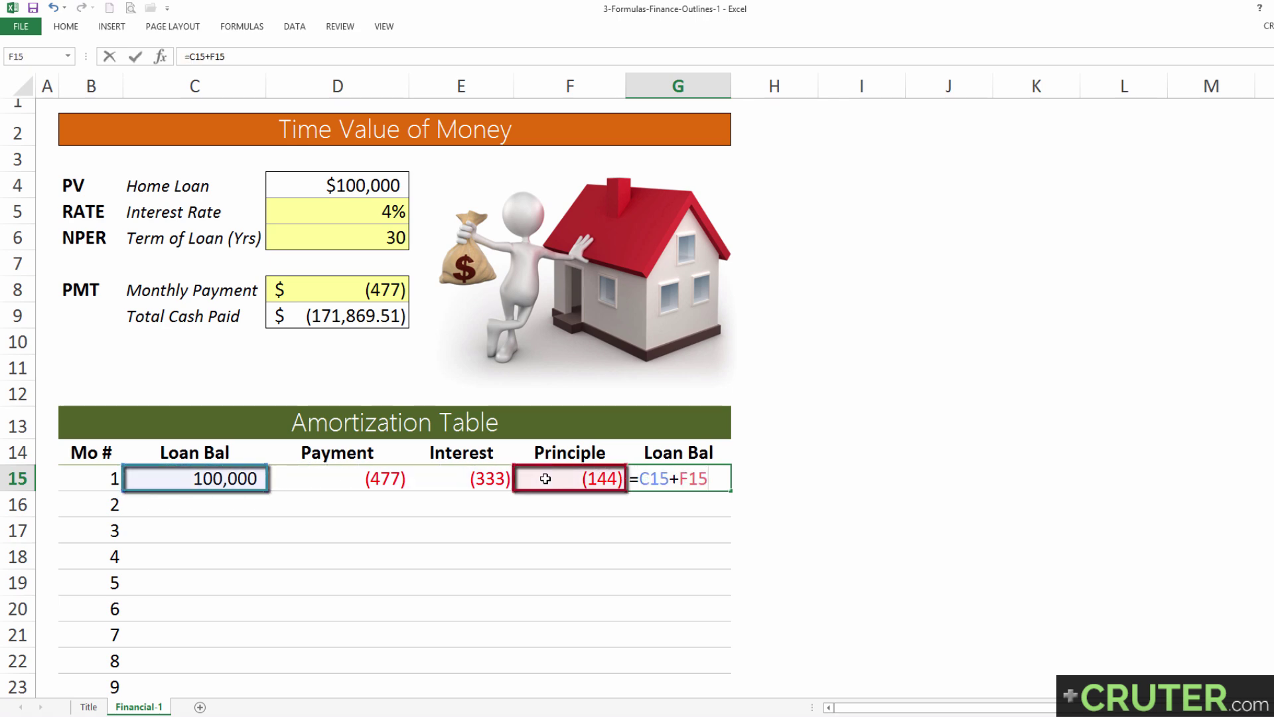
pyautogui.press('Return')
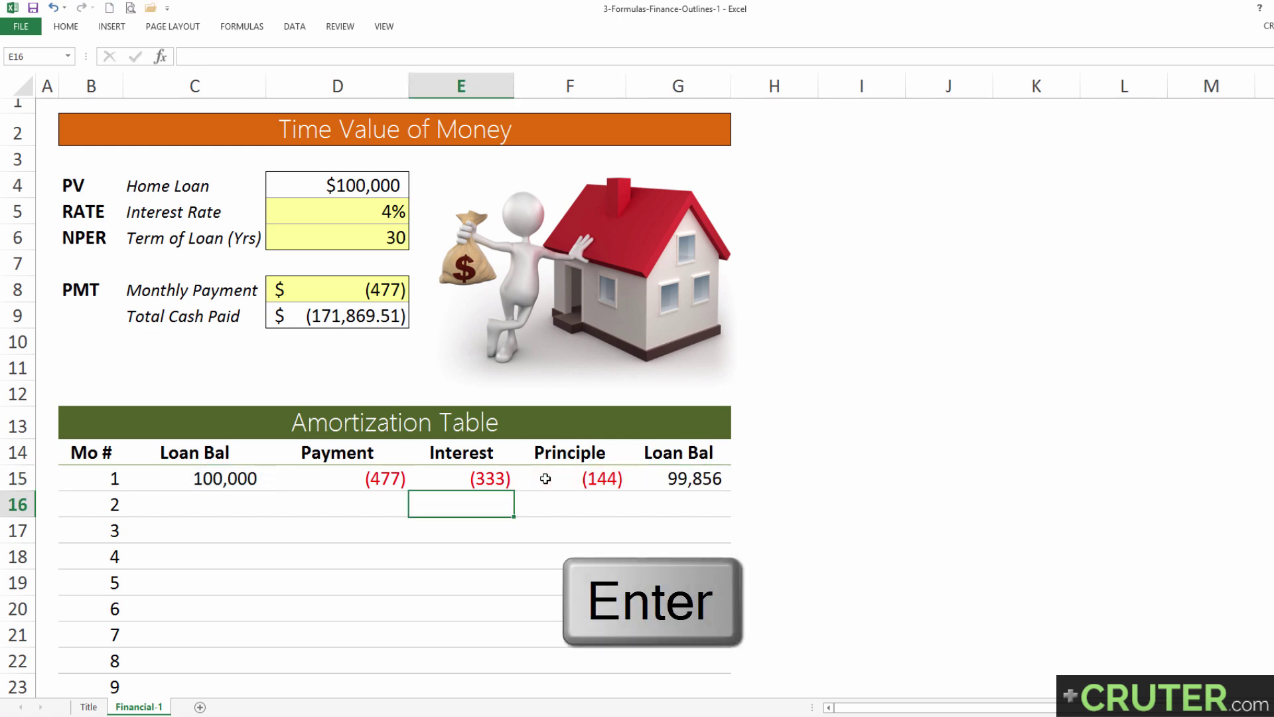
# Step: Link the month 2 opening loan balance in C16 to the month 1 closing balance with =G15
pyautogui.press('Left')
pyautogui.press('Left')
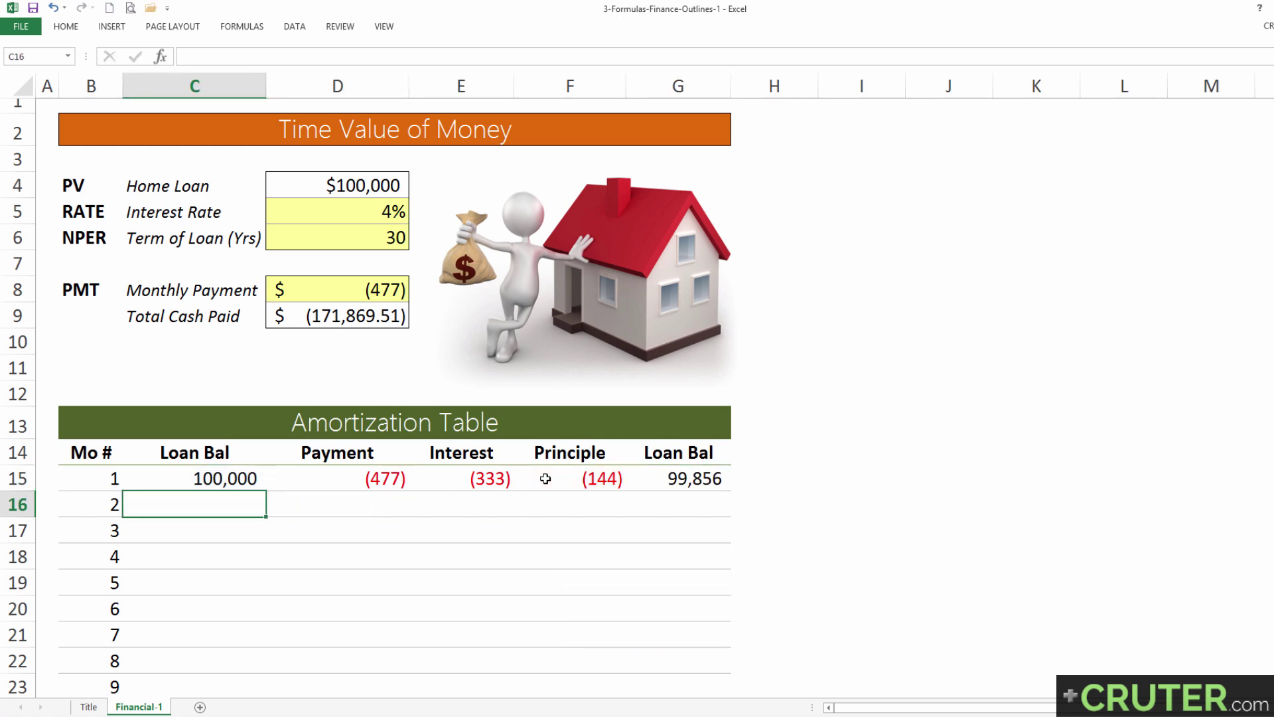
pyautogui.write('=')
pyautogui.click(696, 481)
pyautogui.press('Return')
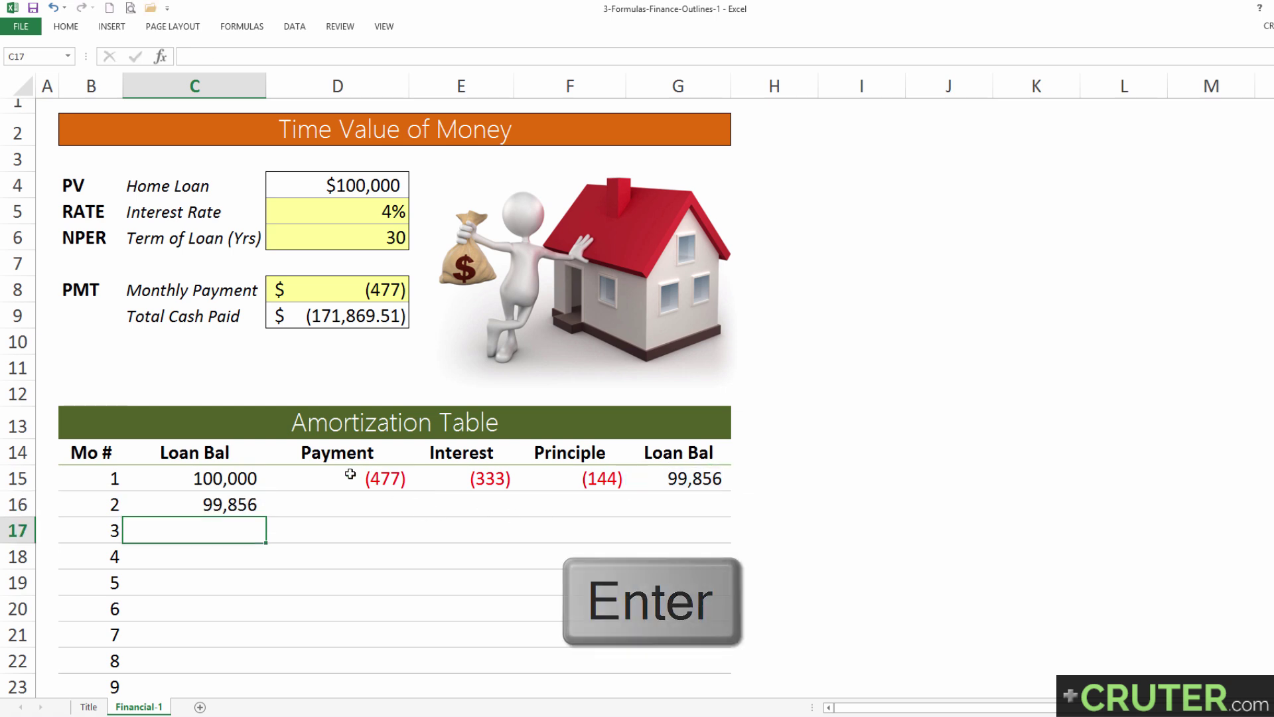
# Step: Copy the month 1 payment, interest, principal and closing balance formulas from D15:G15 into row 16
pyautogui.moveTo(350, 477); pyautogui.dragTo(702, 474)
pyautogui.hotkey('ctrl', 'c')
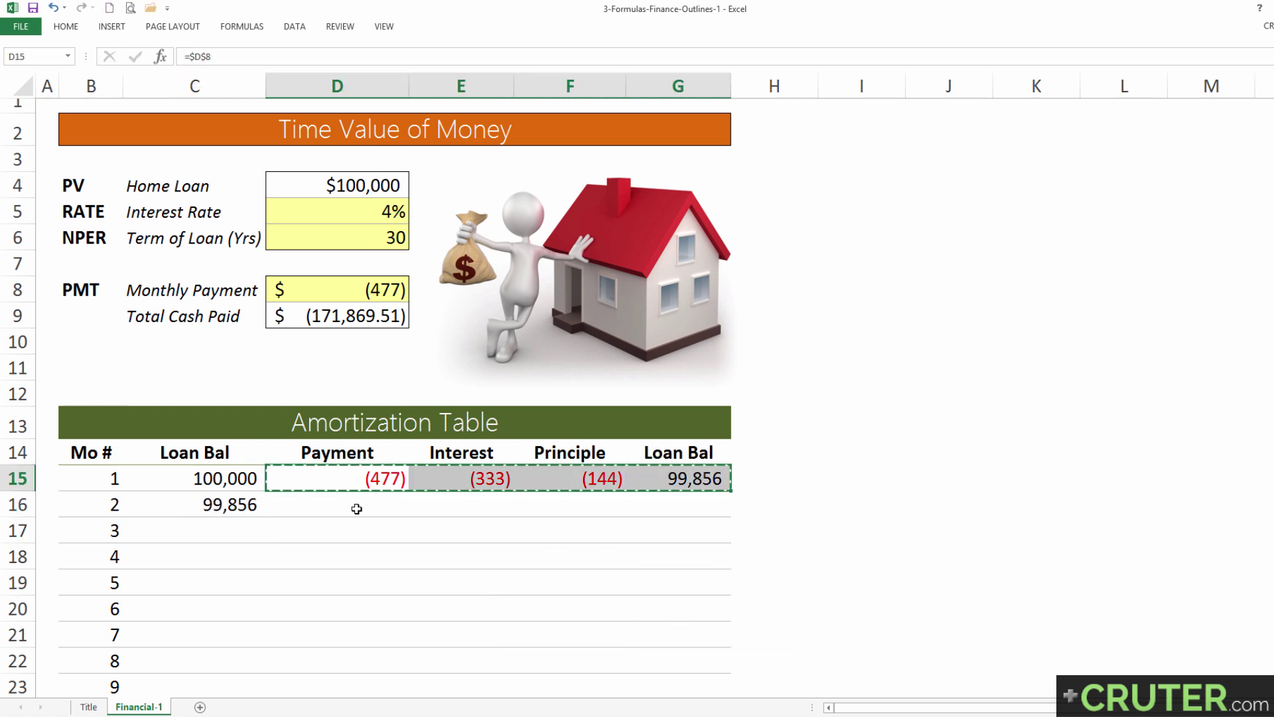
pyautogui.rightClick(357, 509)
pyautogui.click(379, 289)
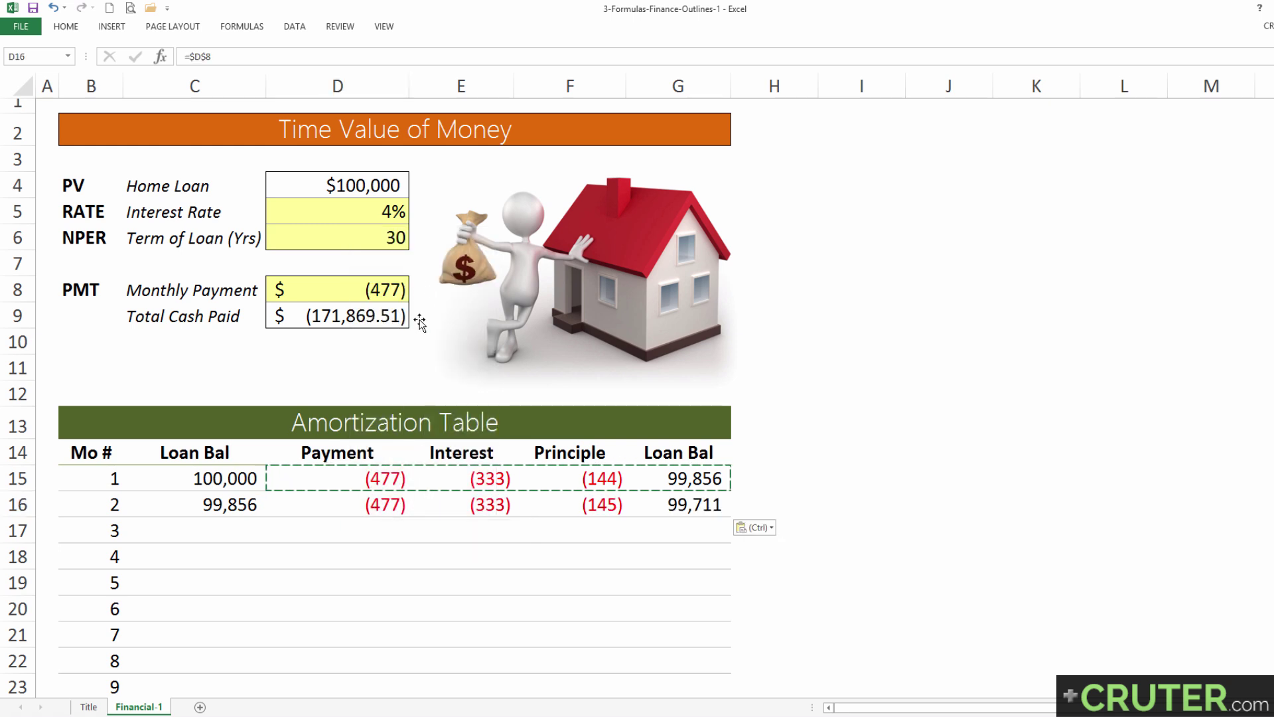
# Step: Fill the month 2 formulas in C16:G16 down the amortization table through month 360 in row 374
pyautogui.click(197, 509)
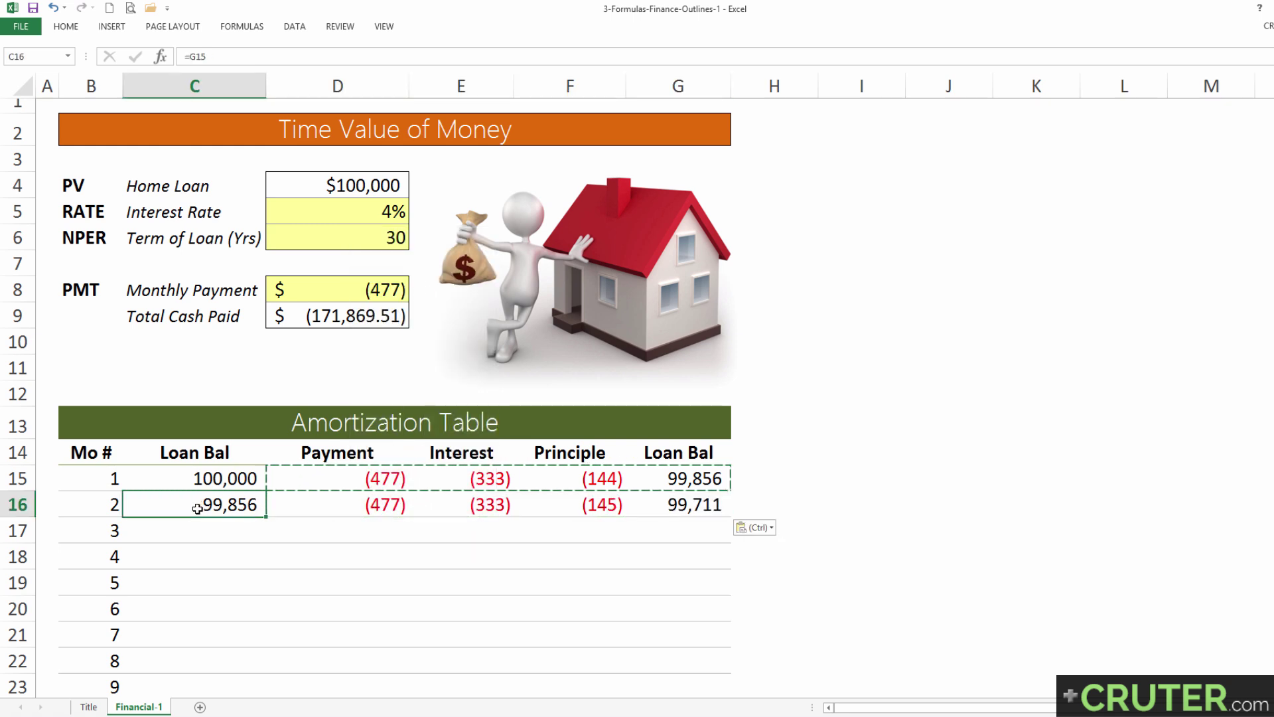
pyautogui.hotkey('ctrl', 'shift', 'Right')
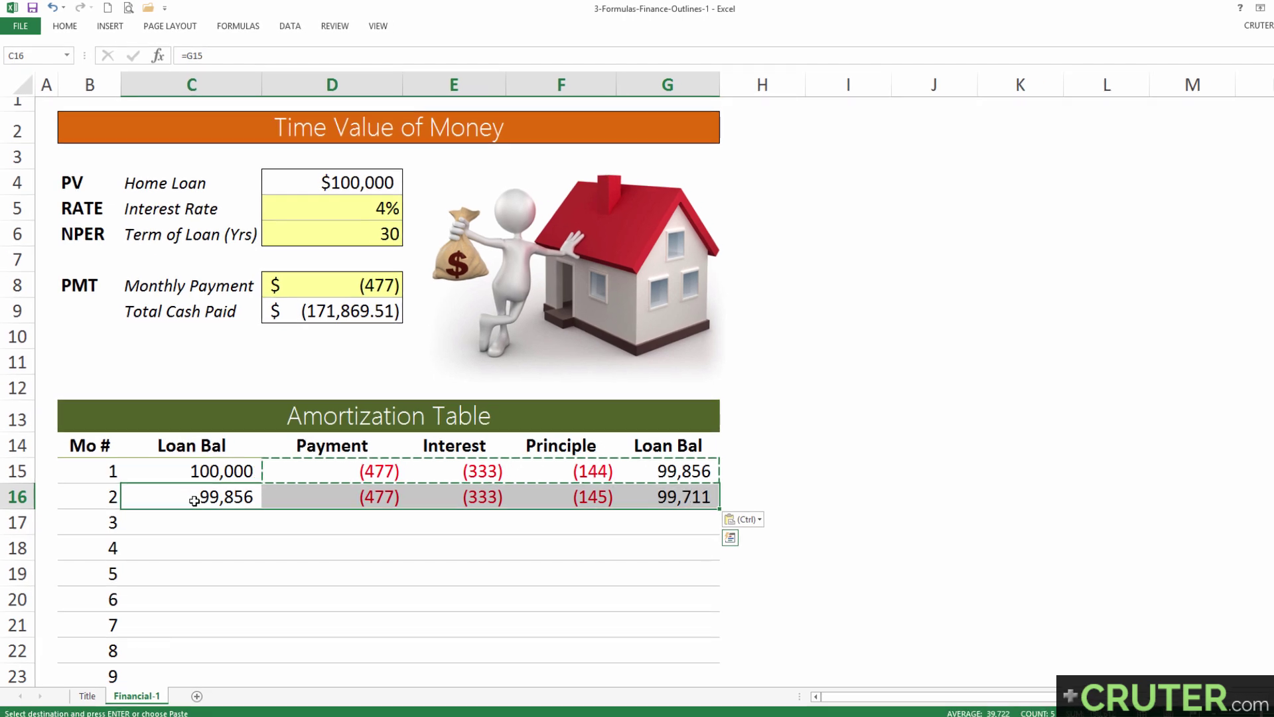
pyautogui.press('Escape')
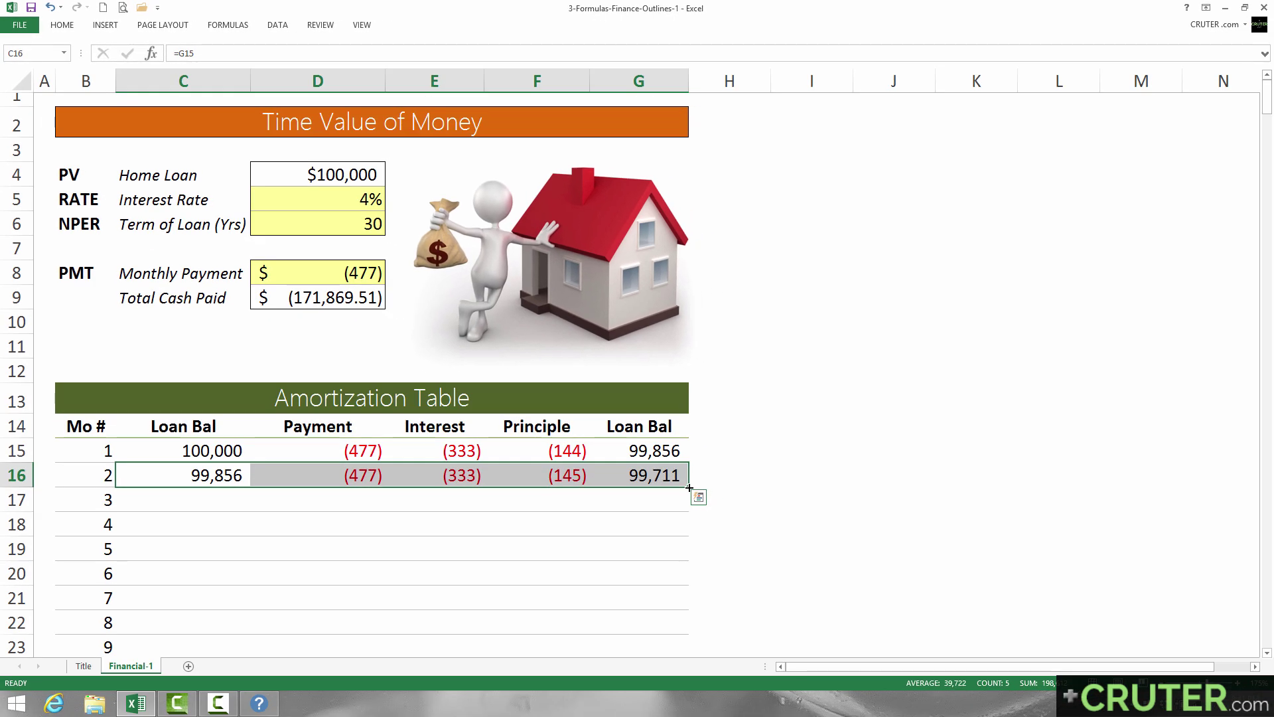
pyautogui.moveTo(689, 488); pyautogui.dragTo(689, 647)
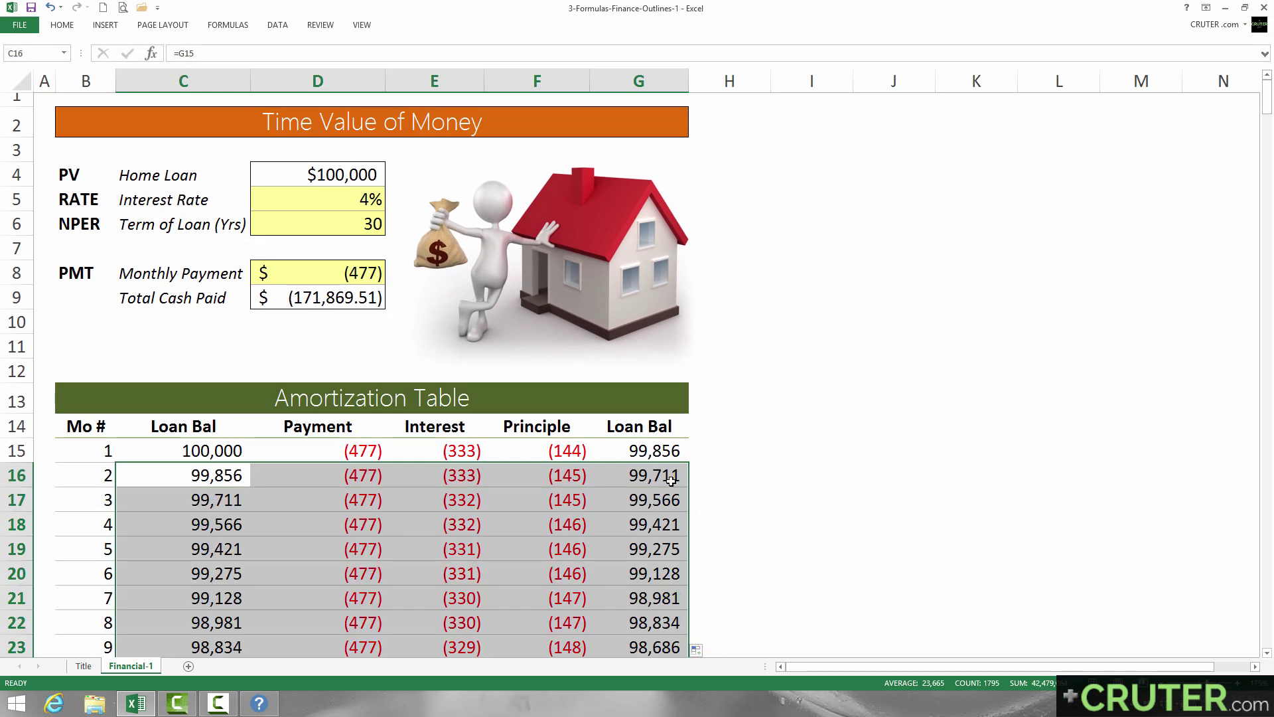
# Step: Check the month 360 row at the end of the amortization table and its closing loan balance in G374
pyautogui.click(668, 476)
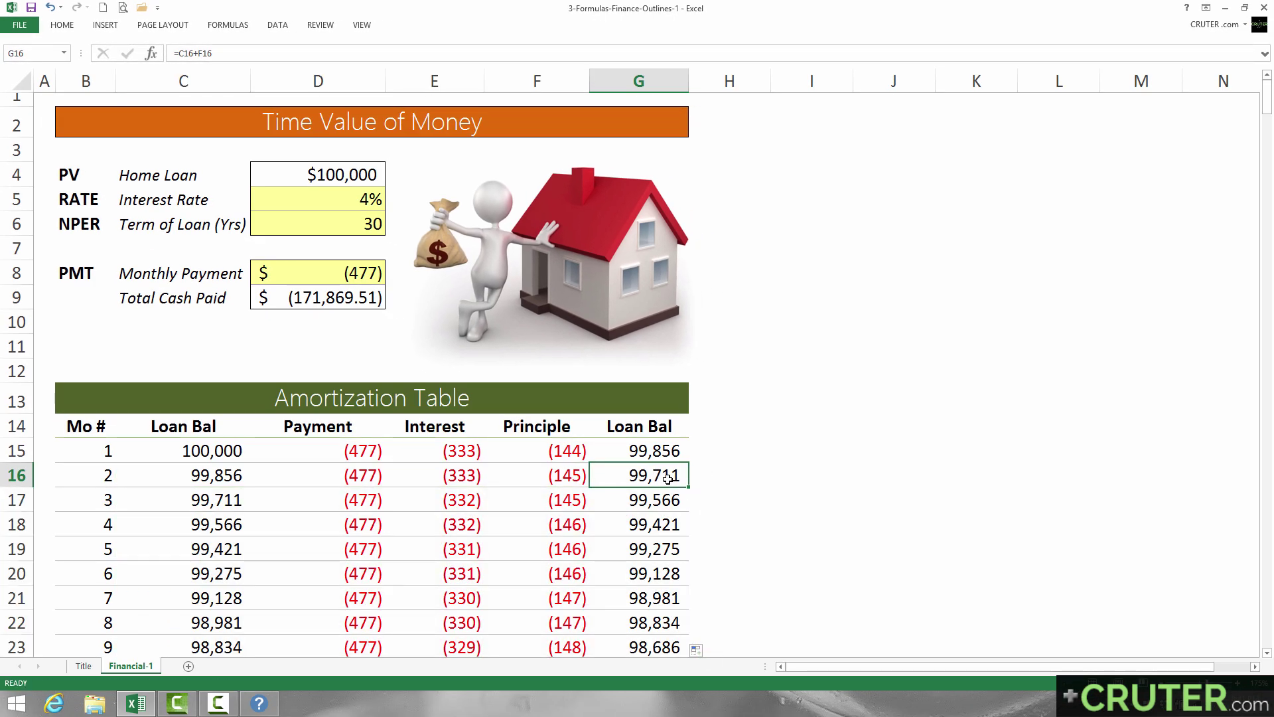
pyautogui.hotkey('ctrl', 'Down')
pyautogui.scroll(-2, 647, 582)
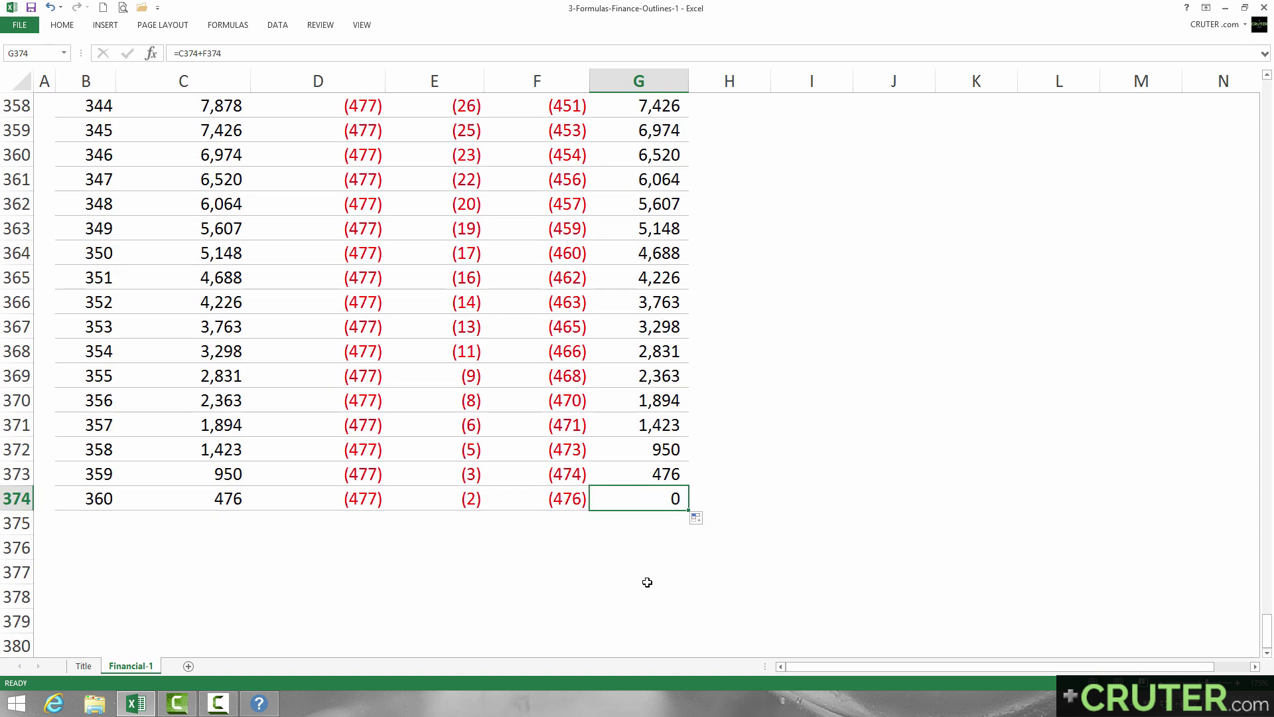
pyautogui.moveTo(99, 499); pyautogui.dragTo(654, 489)
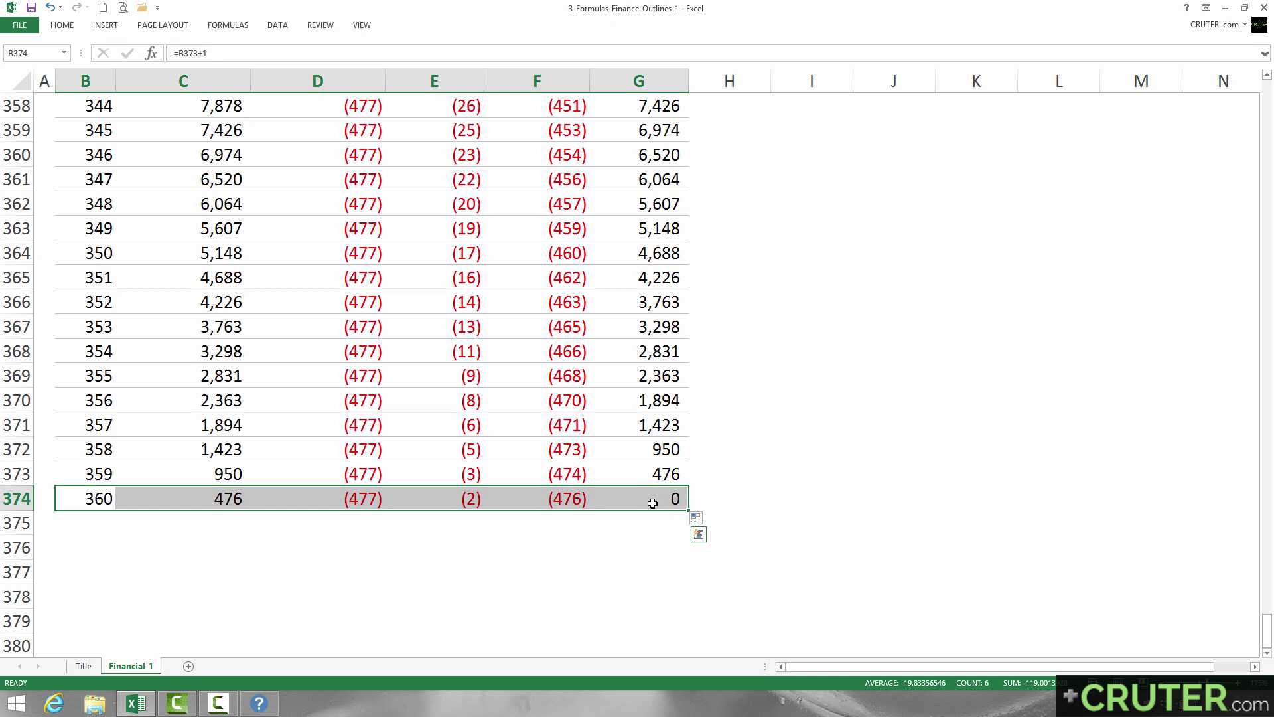
pyautogui.click(652, 503)
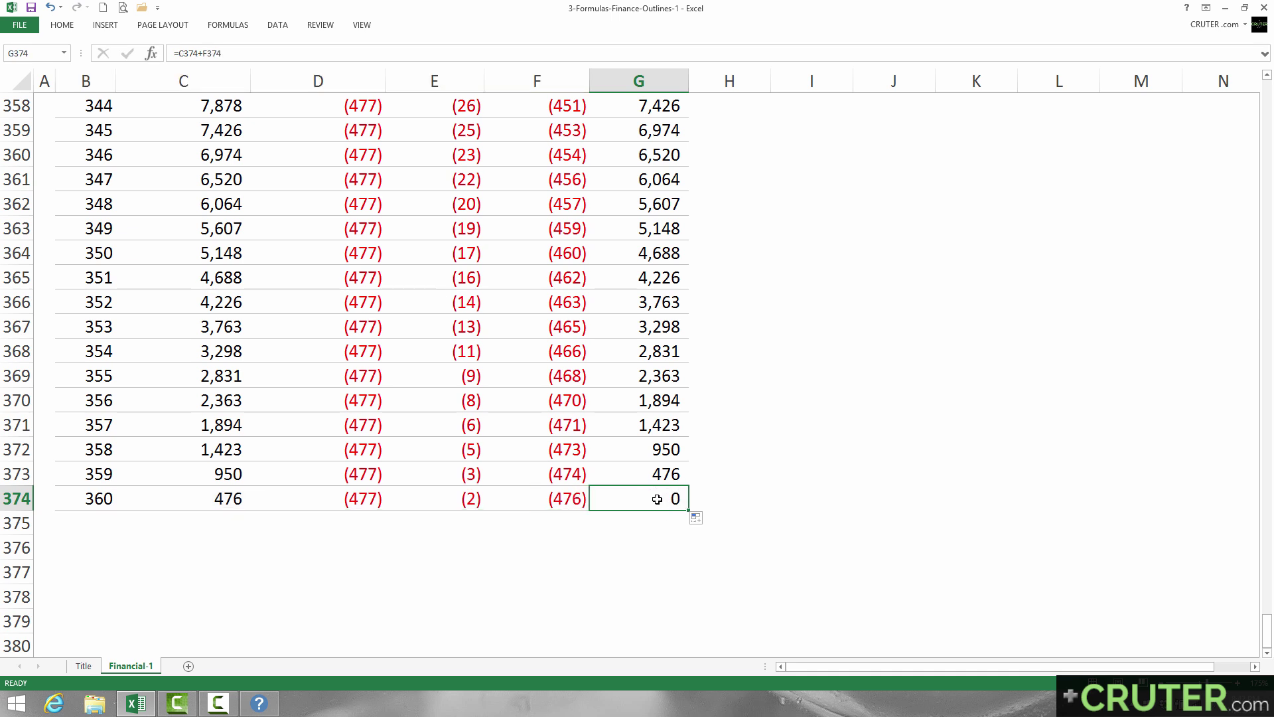